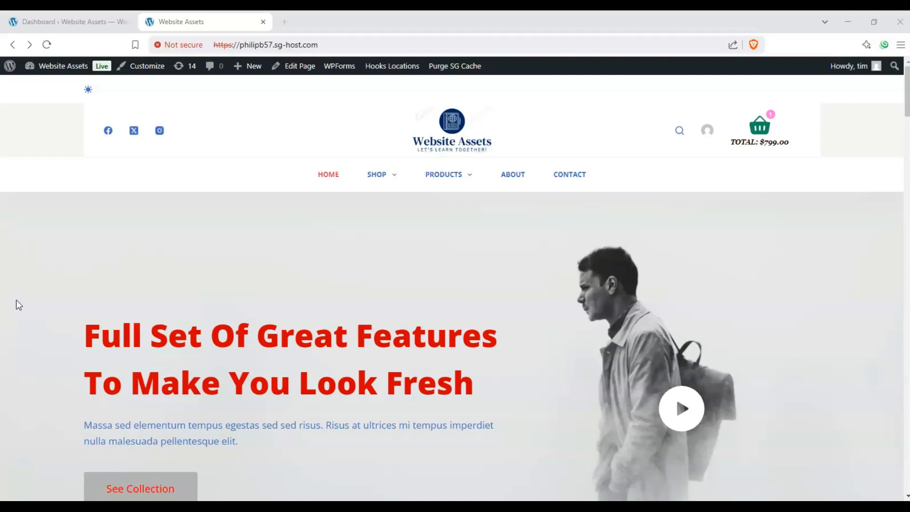
scroll(252, 142, "down", 5)
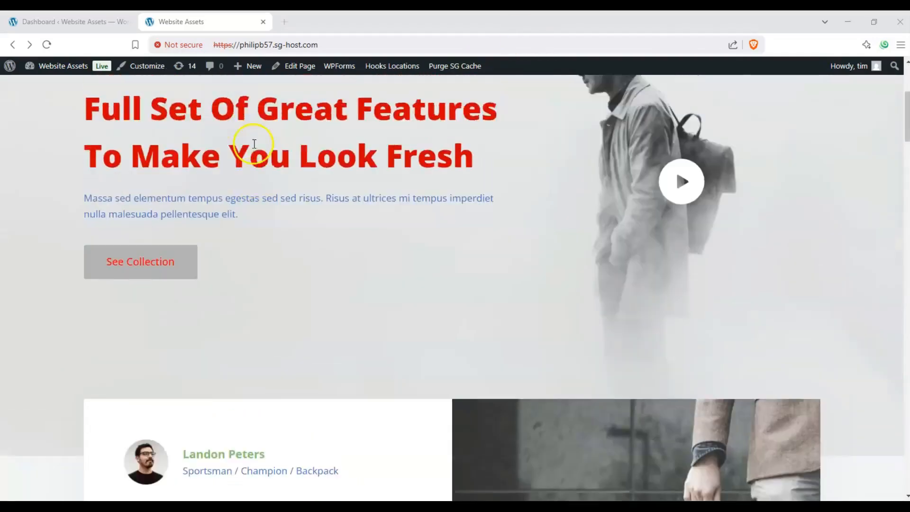
scroll(286, 151, "up", 4)
scroll(286, 150, "up", 1)
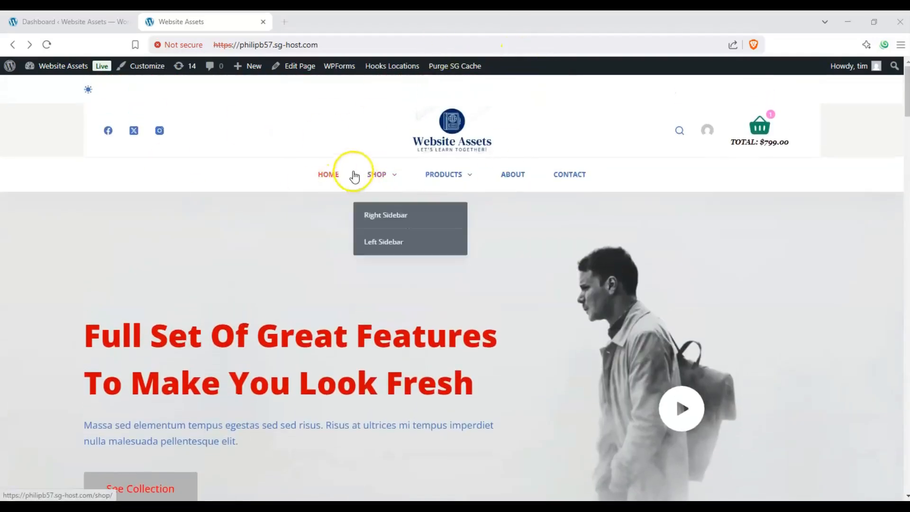
mouse_move(251, 72)
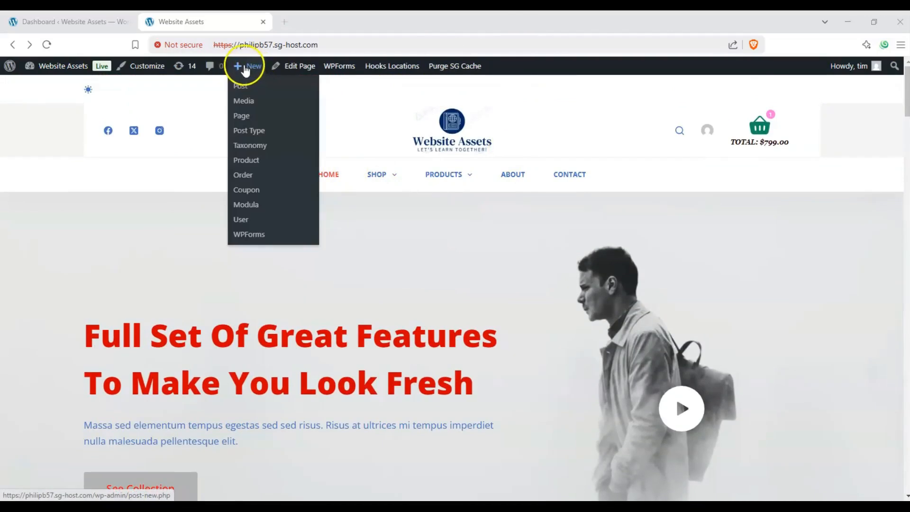
Step: Switch to the WordPress admin dashboard and start a new page
left_click(75, 18)
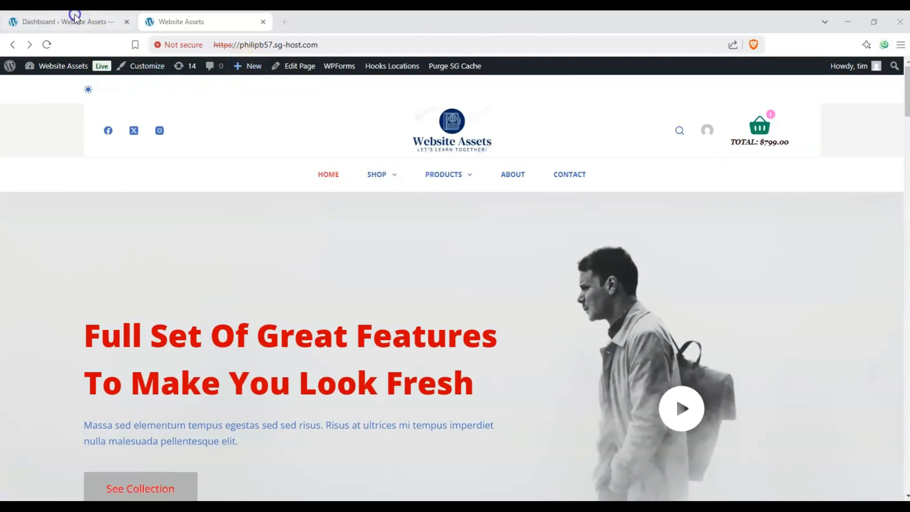
scroll(204, 121, "down", 3)
scroll(205, 121, "up", 3)
scroll(171, 84, "up", 1)
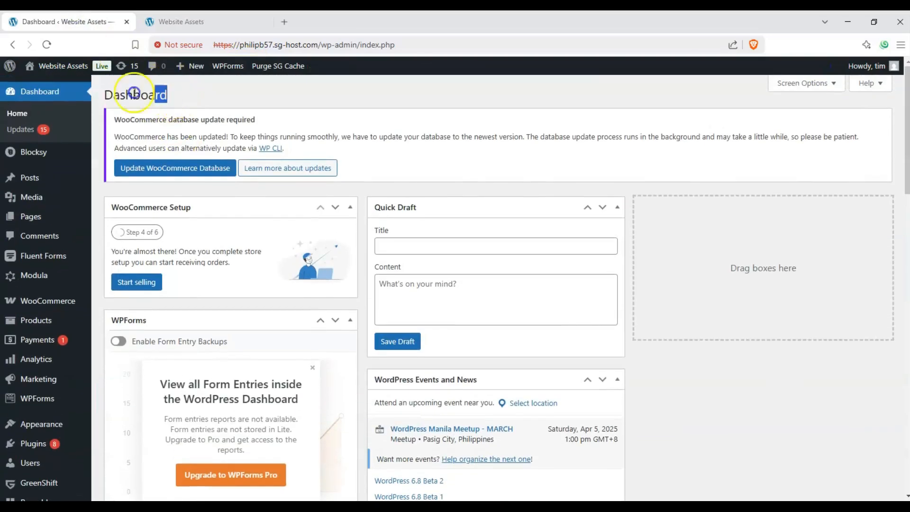
double_click(134, 96)
left_click(136, 98)
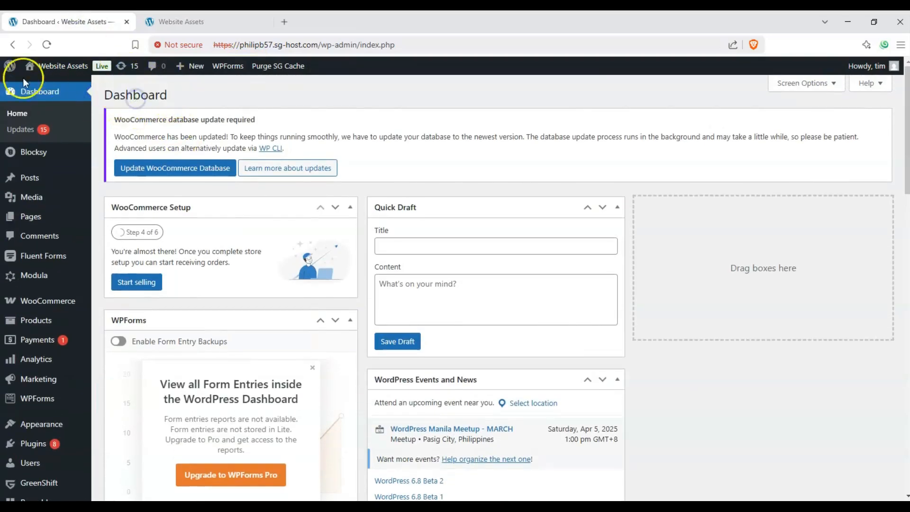
mouse_move(35, 217)
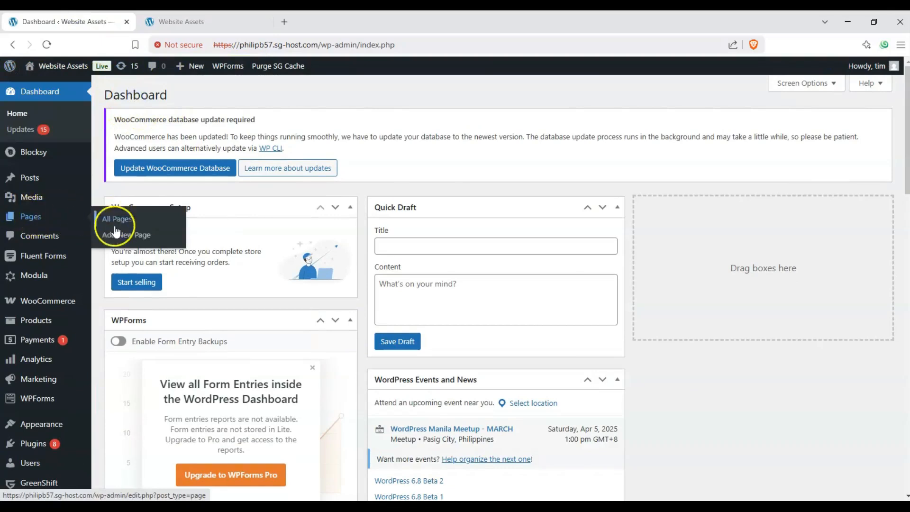
left_click(116, 236)
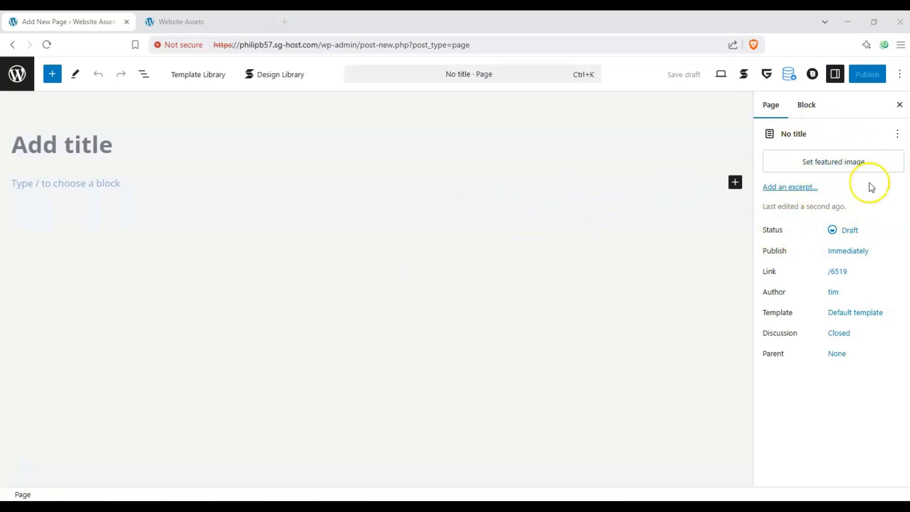
Step: Hide and reshow the editor's settings sidebar, and display its block settings
left_click(837, 73)
left_click(837, 74)
left_click(805, 104)
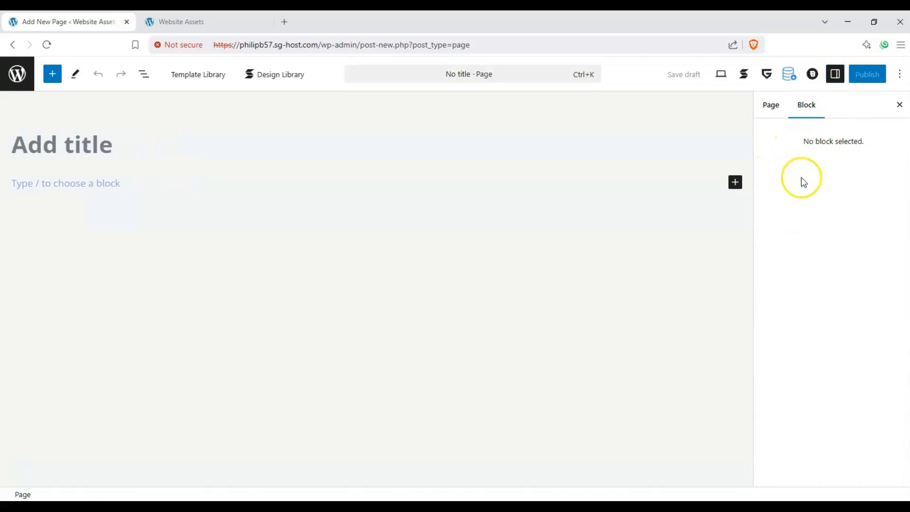
Step: Title the new page "Stackable Team member test"
left_click(104, 136)
type("ta")
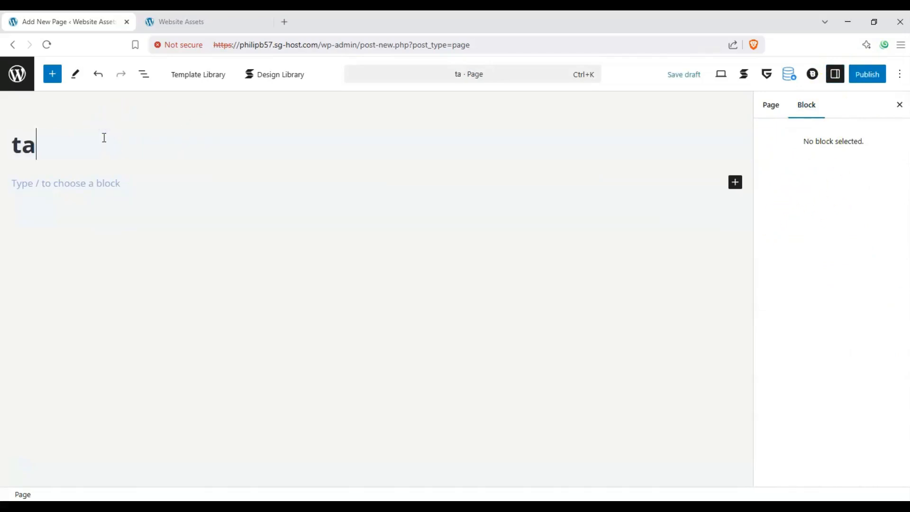
key("BackSpace")
key("BackSpace")
type("Stackable")
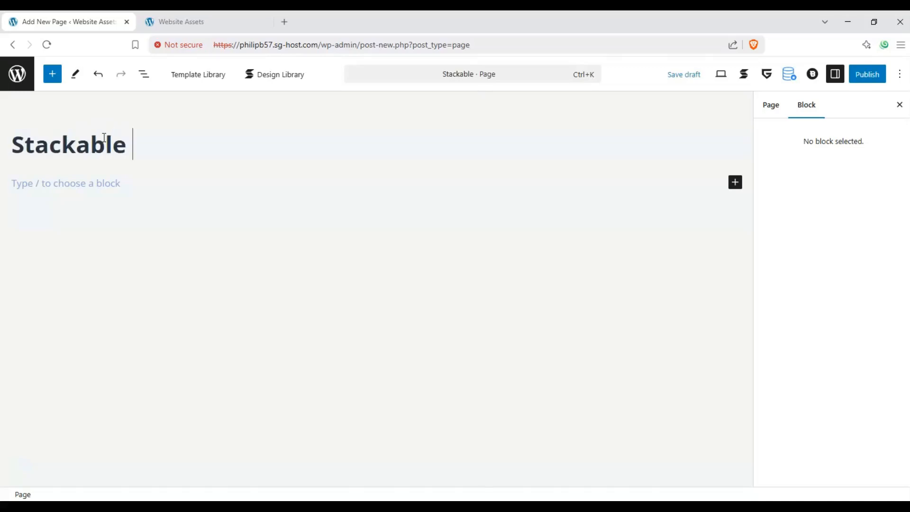
type(" Team mem")
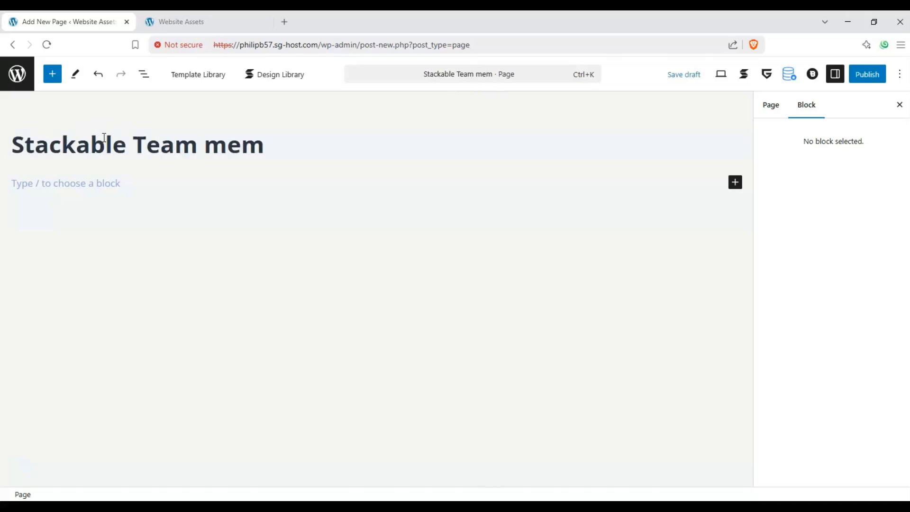
type("ber test")
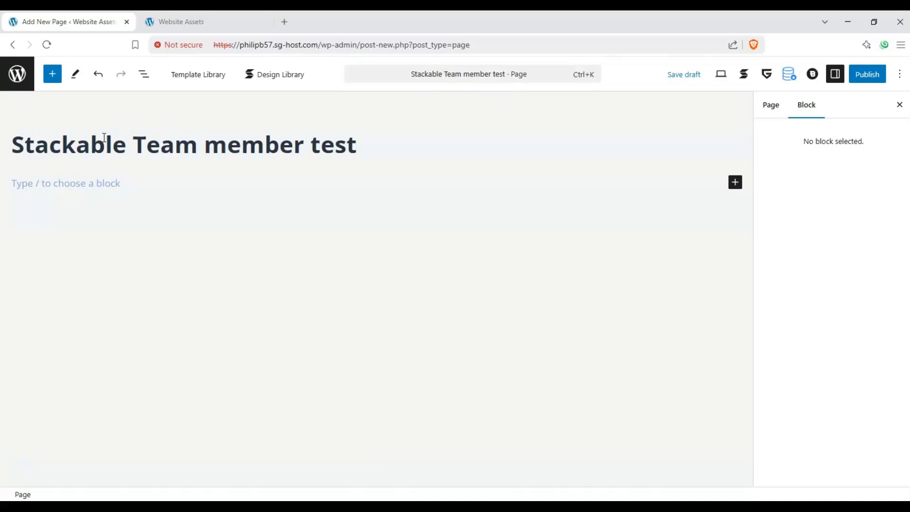
Step: Insert the Stackable Team Member block into the page body below the title
left_click(116, 236)
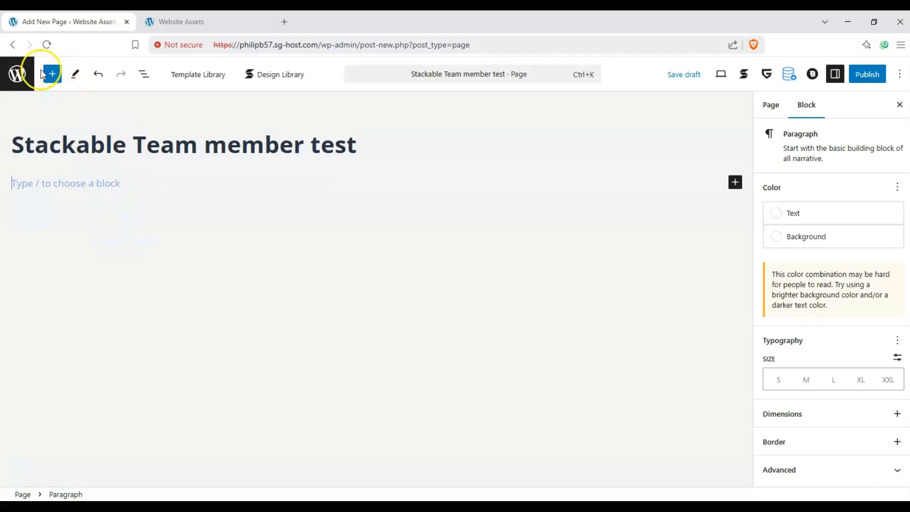
left_click(53, 76)
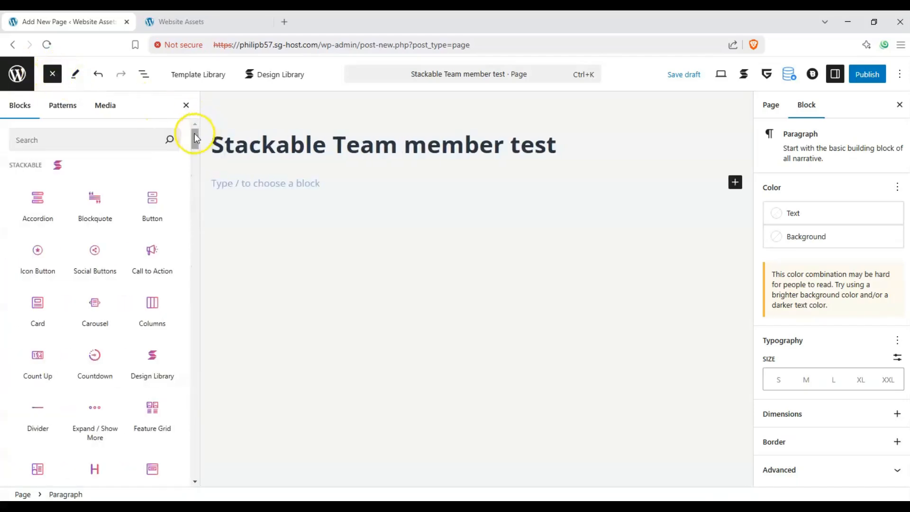
left_click_drag(195, 134, 197, 113)
left_click(125, 136)
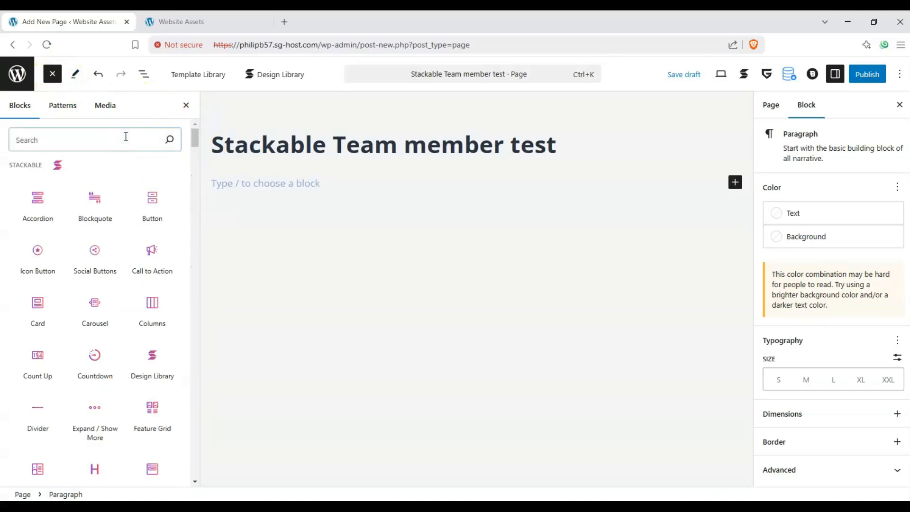
left_click(36, 167)
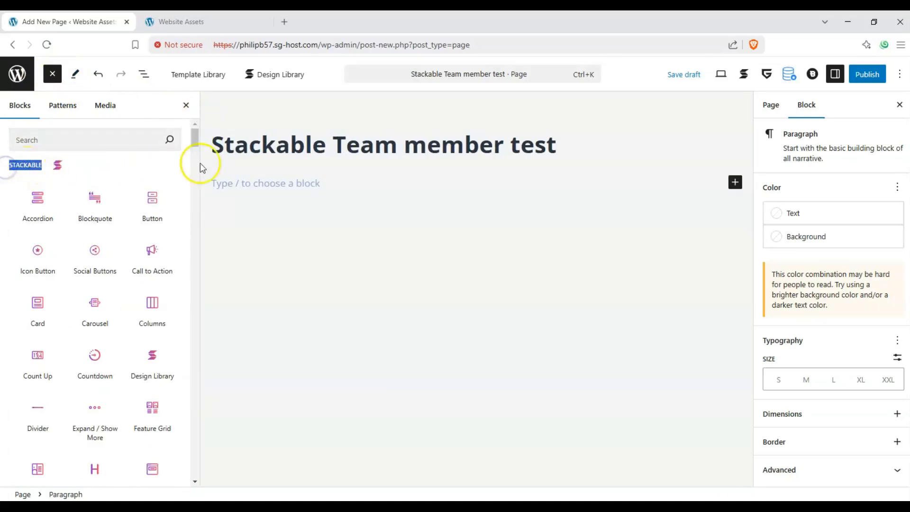
left_click_drag(195, 138, 192, 170)
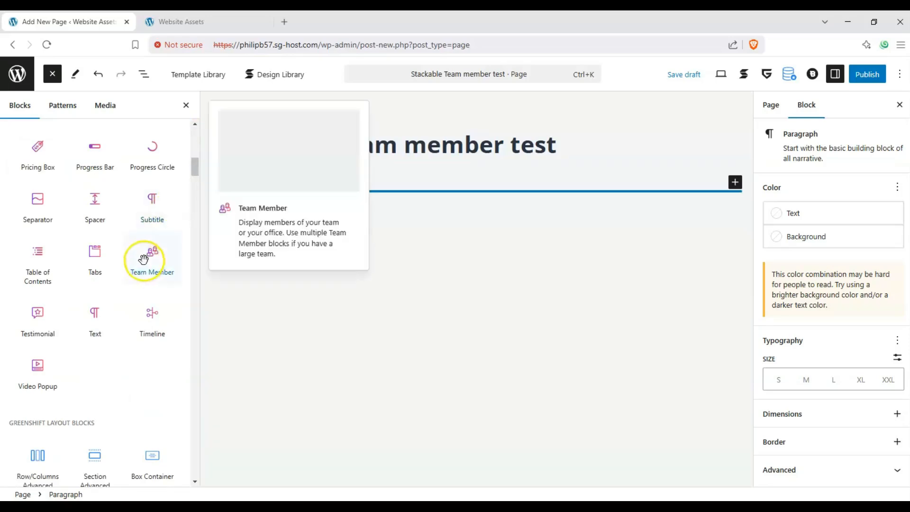
left_click_drag(146, 258, 266, 190)
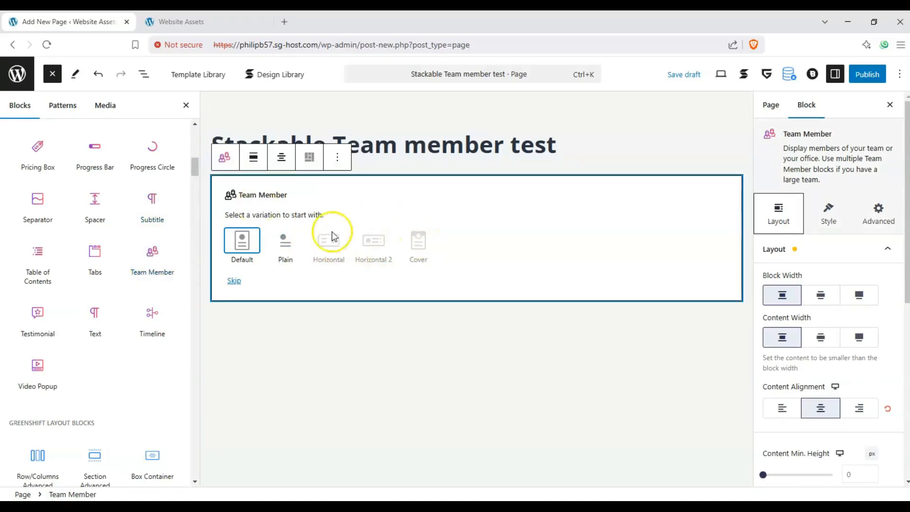
Step: Start the Team Member block with the Default variation and close the block inserter
left_click(237, 247)
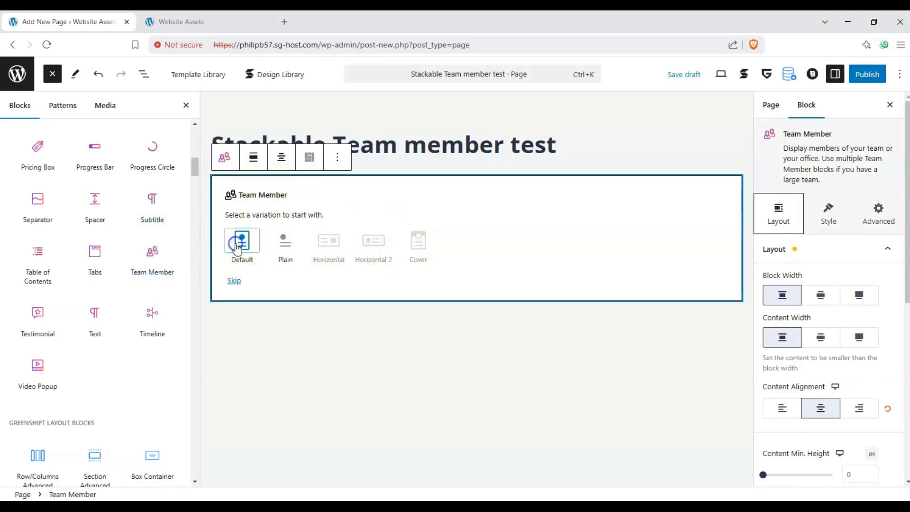
left_click(261, 256)
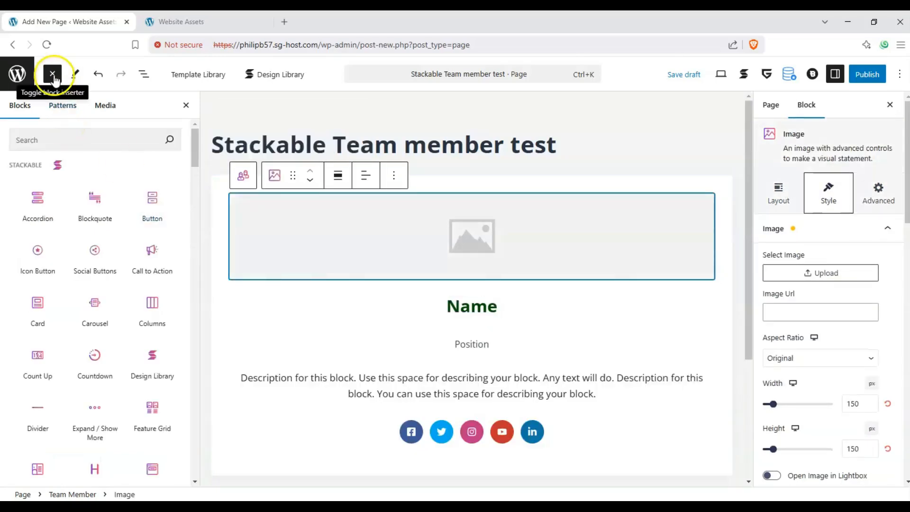
left_click(56, 80)
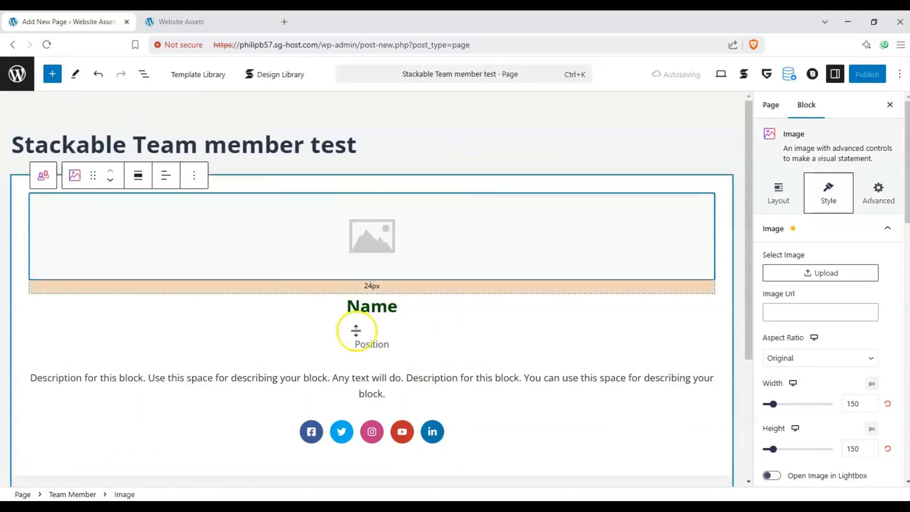
Step: Select the whole Team Member block instead of its inner image
left_click(42, 177)
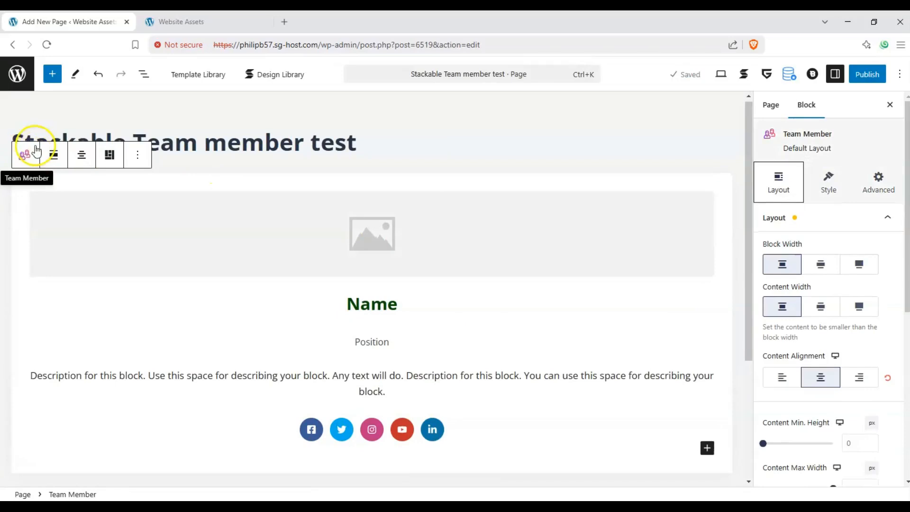
left_click(32, 156)
left_click(33, 156)
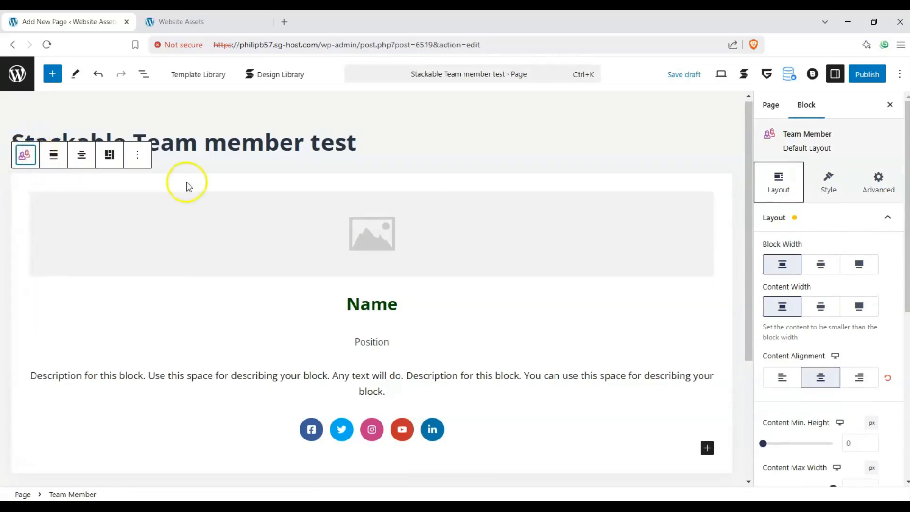
Step: Try right content alignment and a horizontal inner block direction on the Team Member block, restoring center and vertical
left_click(861, 378)
left_click(815, 377)
scroll(774, 411, "down", 3)
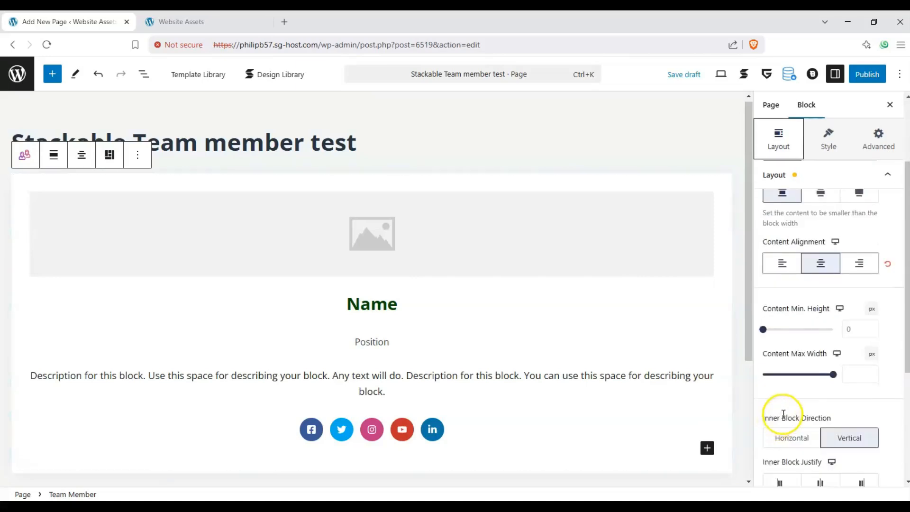
scroll(783, 415, "down", 3)
left_click(793, 323)
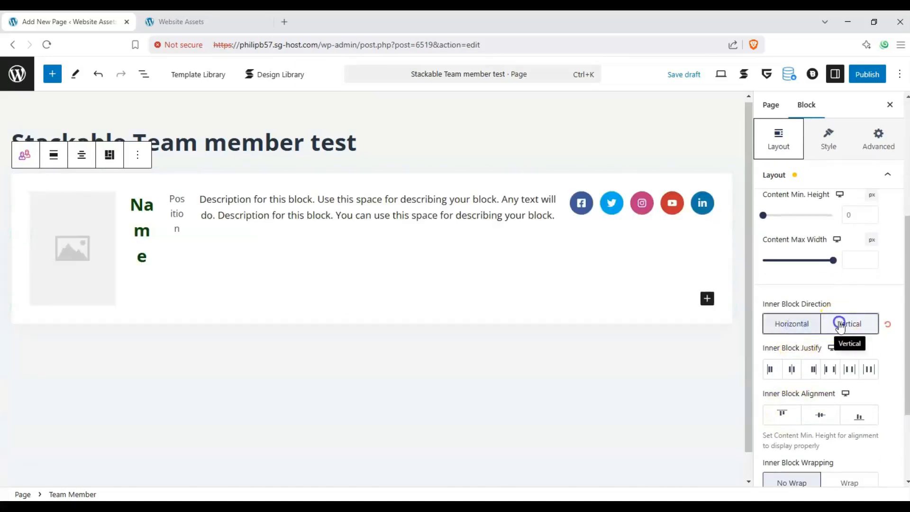
left_click(839, 326)
Step: Try turning the Team Member block's container off, and turn it back on
scroll(832, 334, "down", 2)
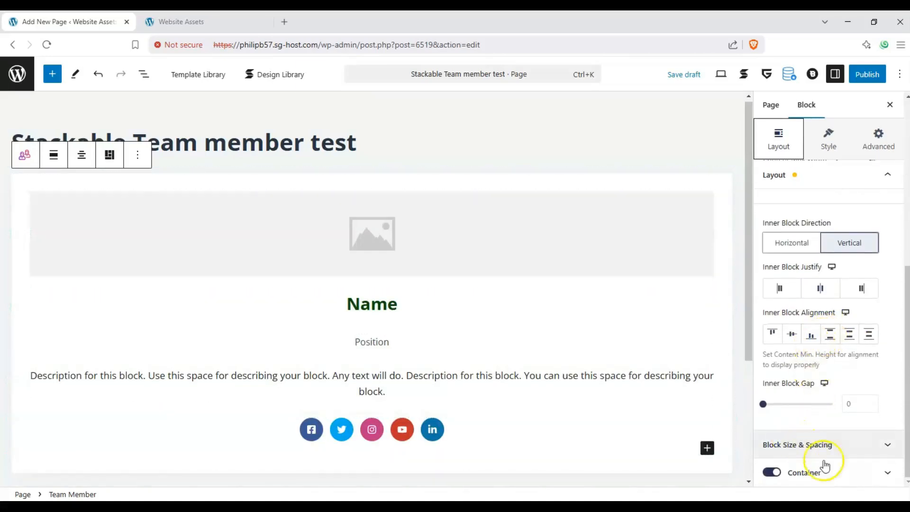
left_click(771, 472)
left_click(771, 472)
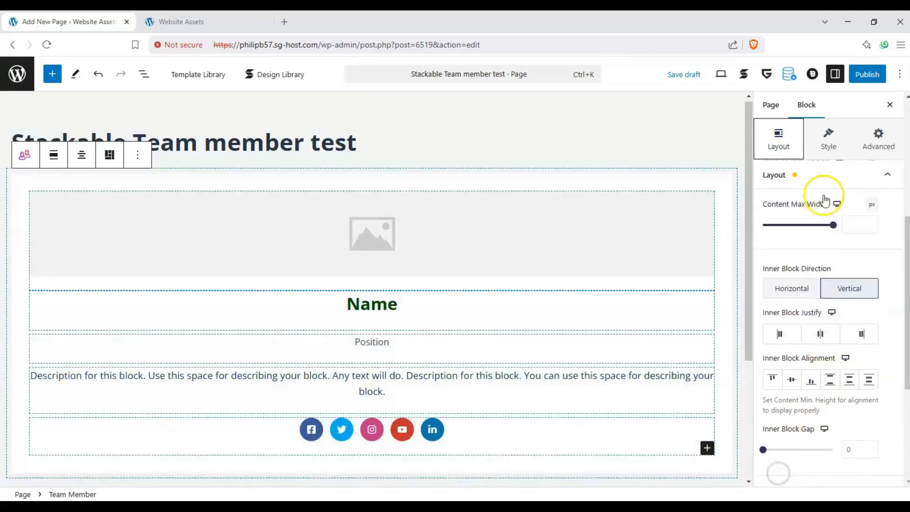
Step: Open the Team Member block's style settings and try its background on, switching it back off
left_click(826, 148)
left_click(772, 218)
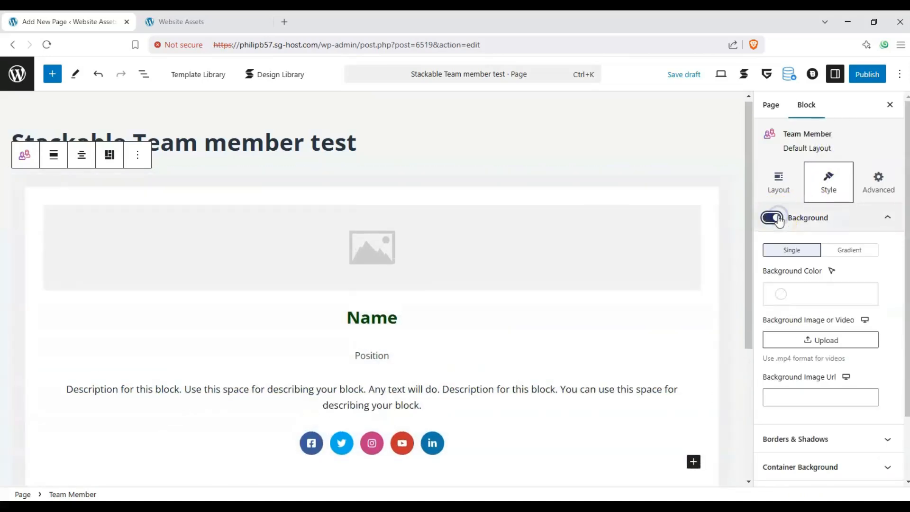
left_click(774, 219)
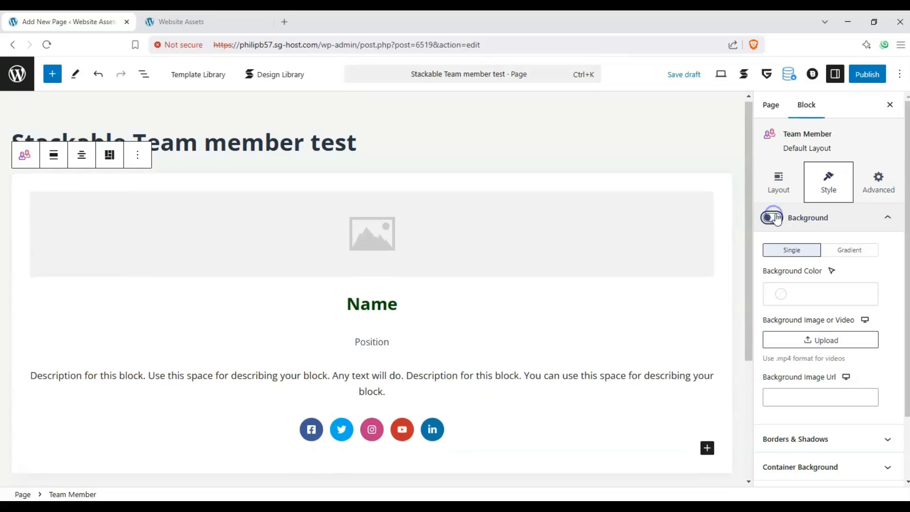
Step: Give the Team Member block's container background the Juicy Peach gradient
scroll(832, 384, "down", 2)
left_click(846, 398)
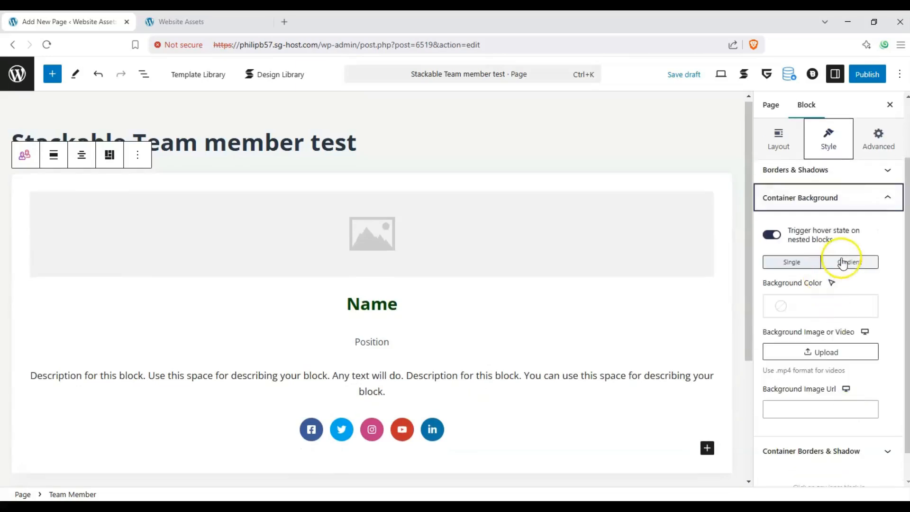
left_click(832, 306)
left_click(853, 264)
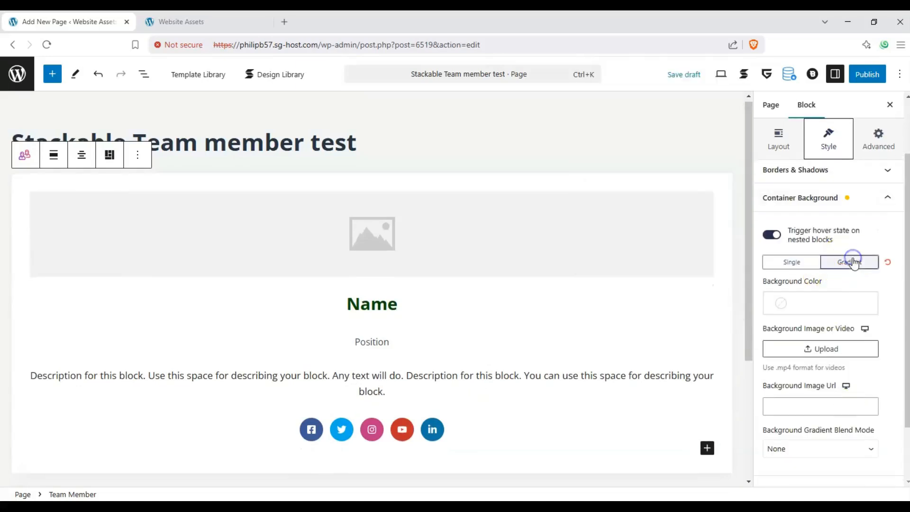
left_click(851, 261)
left_click(816, 305)
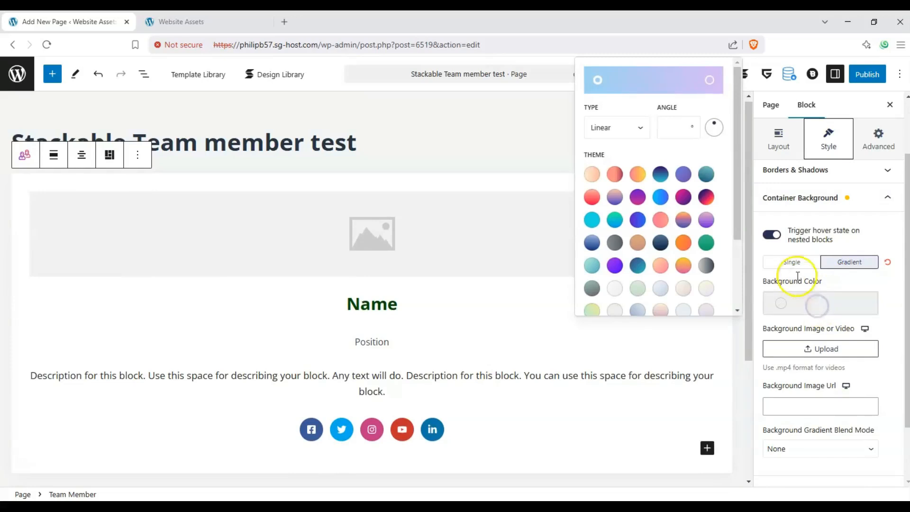
left_click(590, 175)
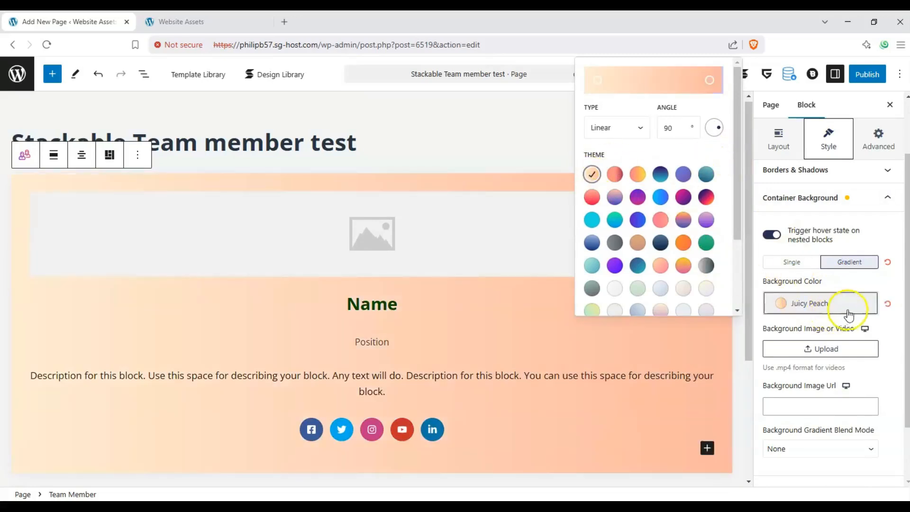
left_click(886, 311)
scroll(871, 298, "down", 2)
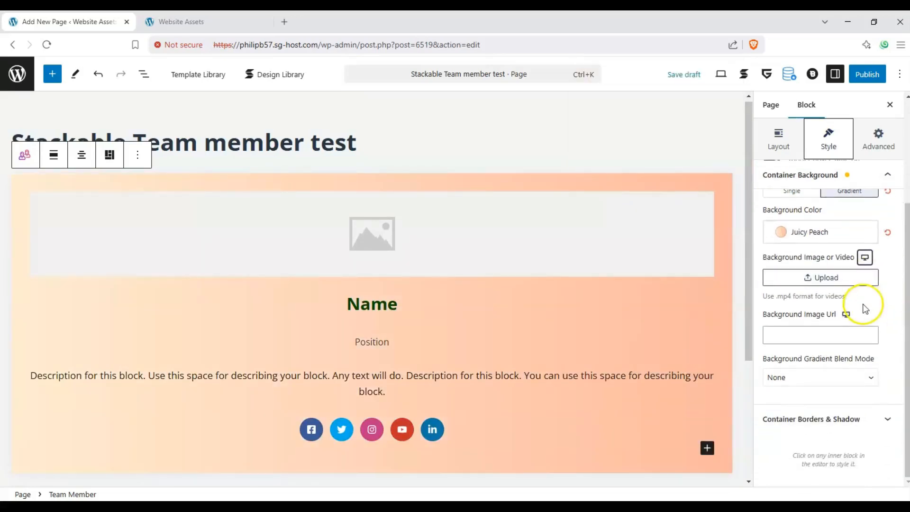
Step: Round the corners of the Team Member block's container with a border radius of 31
left_click(876, 414)
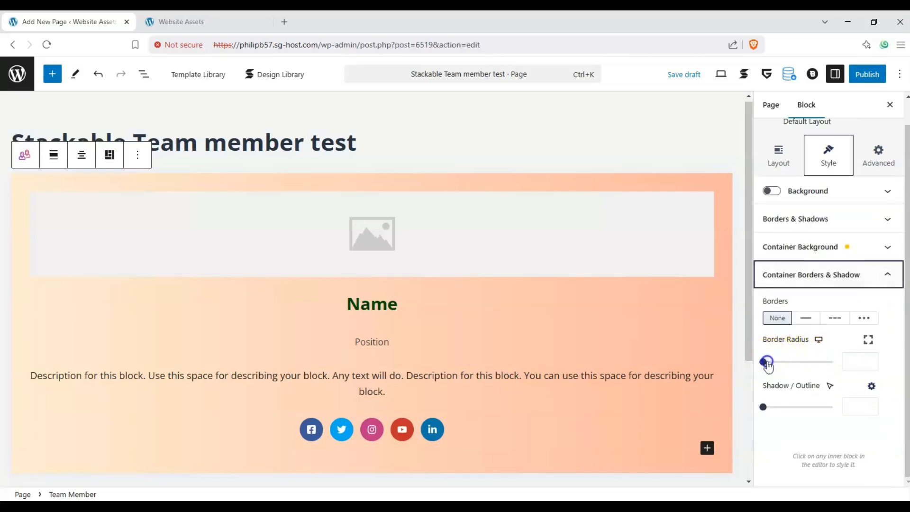
left_click_drag(764, 362, 807, 362)
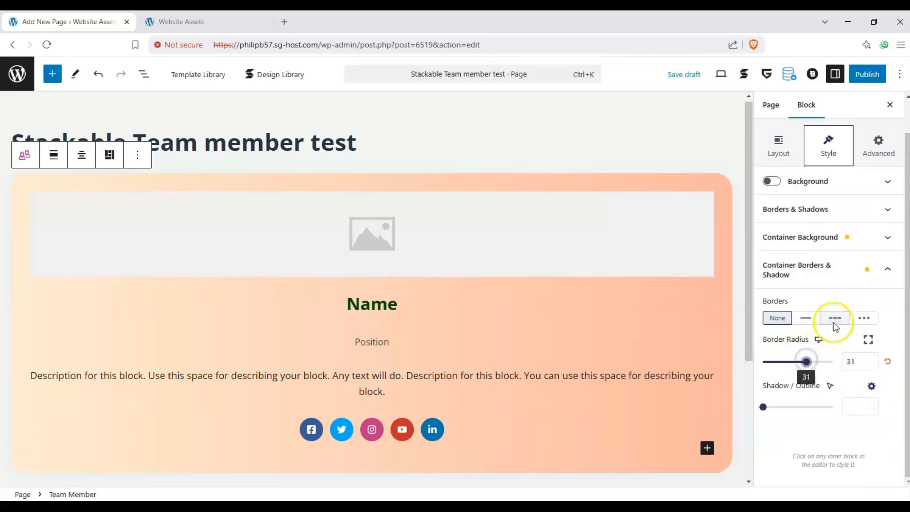
left_click(885, 270)
Step: Look through the Team Member block's advanced settings: Link, General, Position, Custom Attributes, Responsive and Advanced
left_click(886, 177)
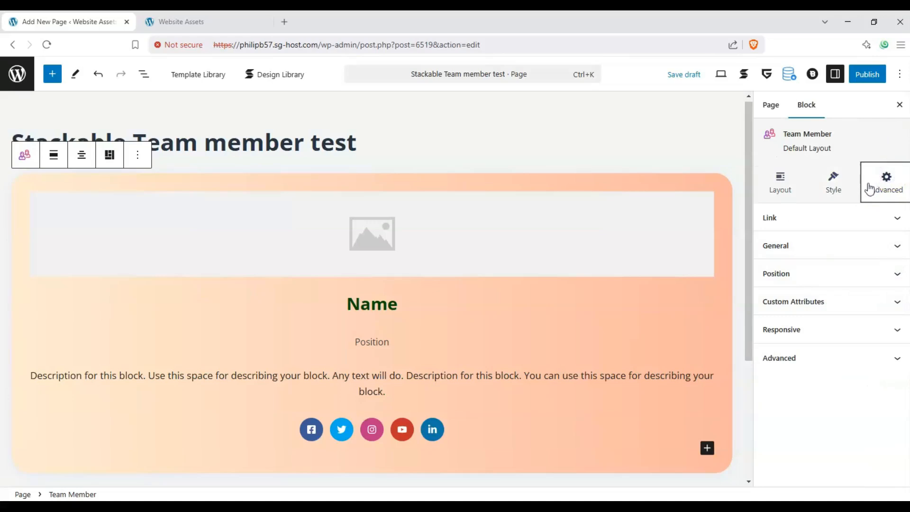
left_click(802, 217)
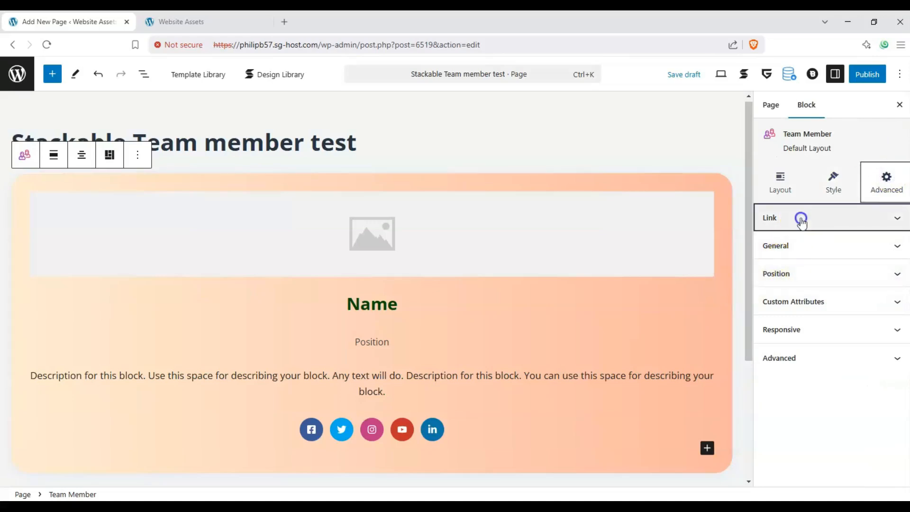
left_click(805, 245)
left_click(808, 239)
left_click(811, 278)
left_click(812, 282)
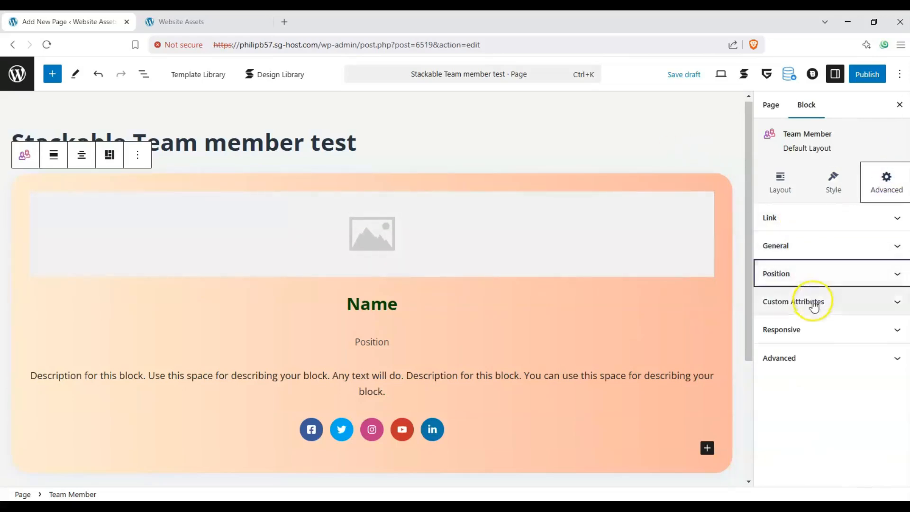
left_click(813, 303)
left_click(818, 271)
left_click(818, 268)
left_click(820, 303)
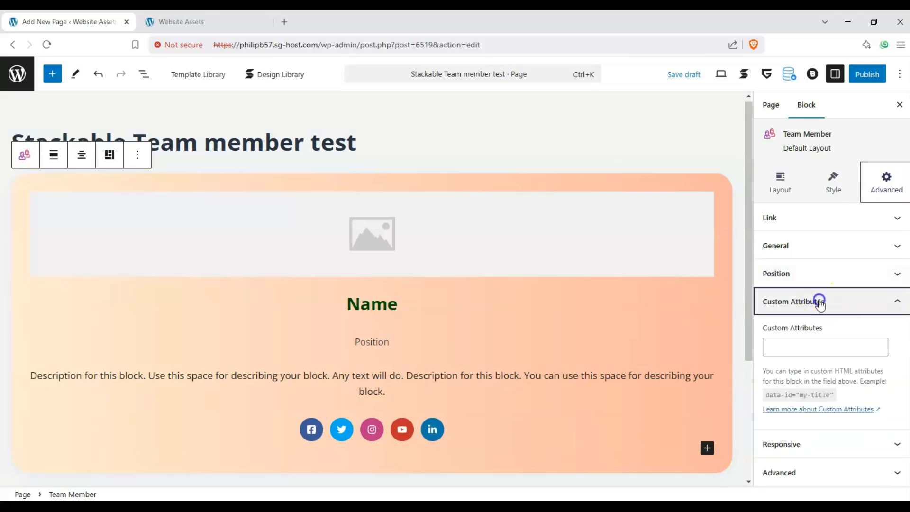
left_click(847, 306)
left_click(839, 331)
left_click(838, 331)
left_click(835, 360)
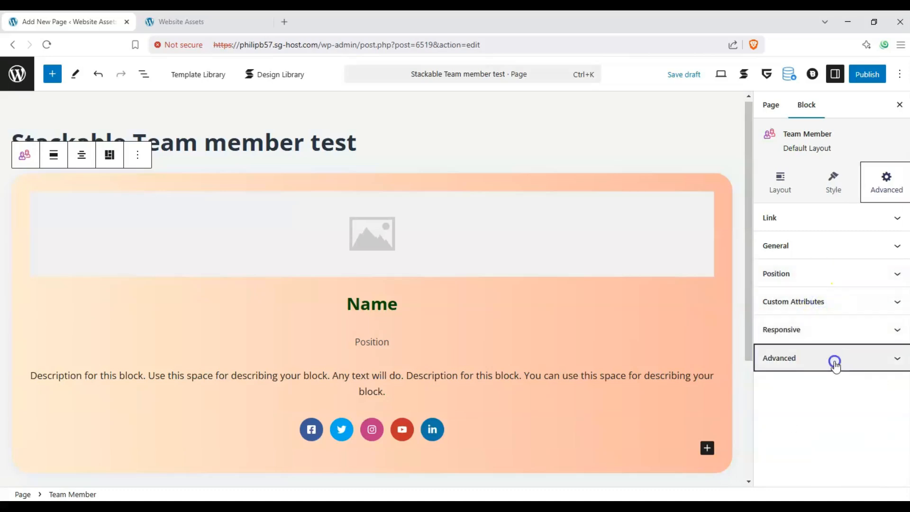
left_click(834, 362)
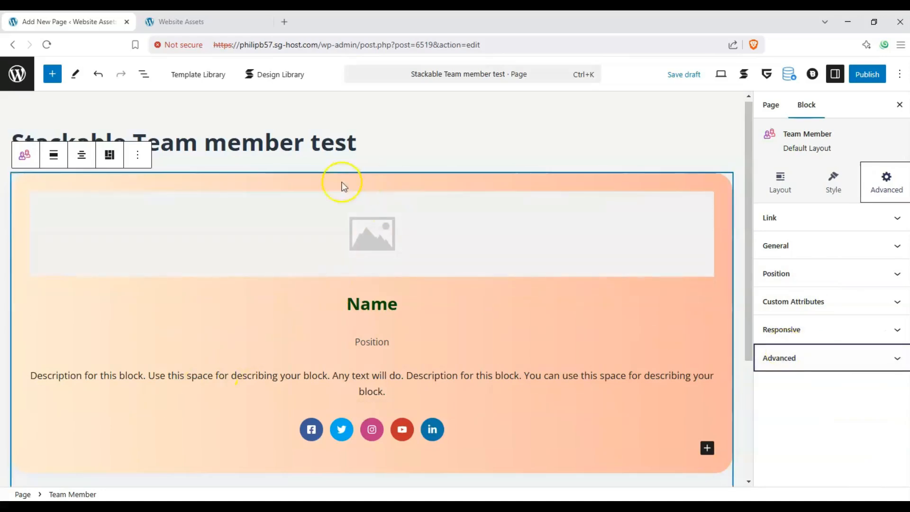
Step: Fill the team member's image placeholder with the round portrait on a yellow background from the Media Library
left_click(373, 220)
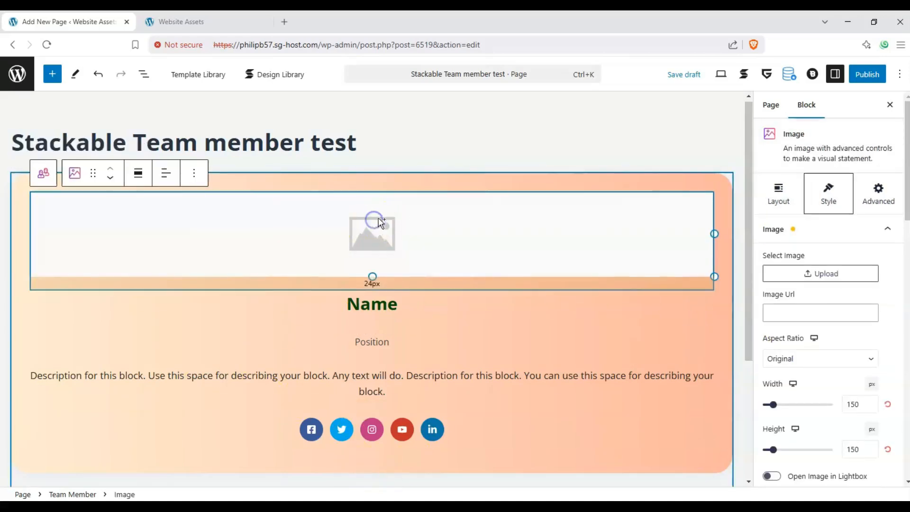
left_click(378, 231)
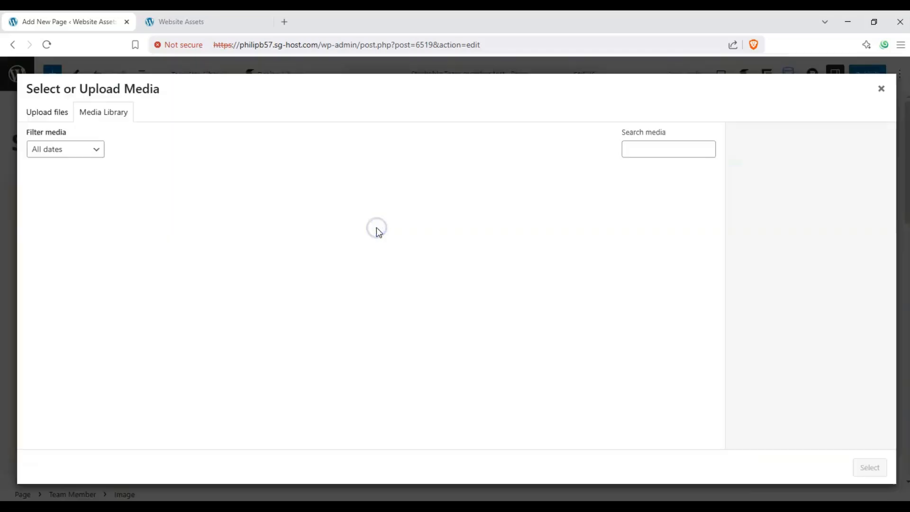
scroll(258, 266, "down", 10)
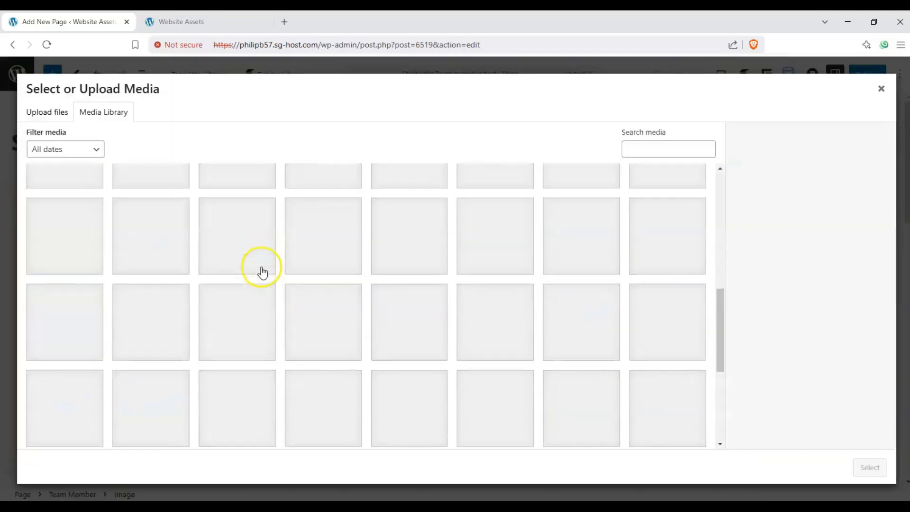
scroll(263, 271, "down", 3)
left_click(373, 433)
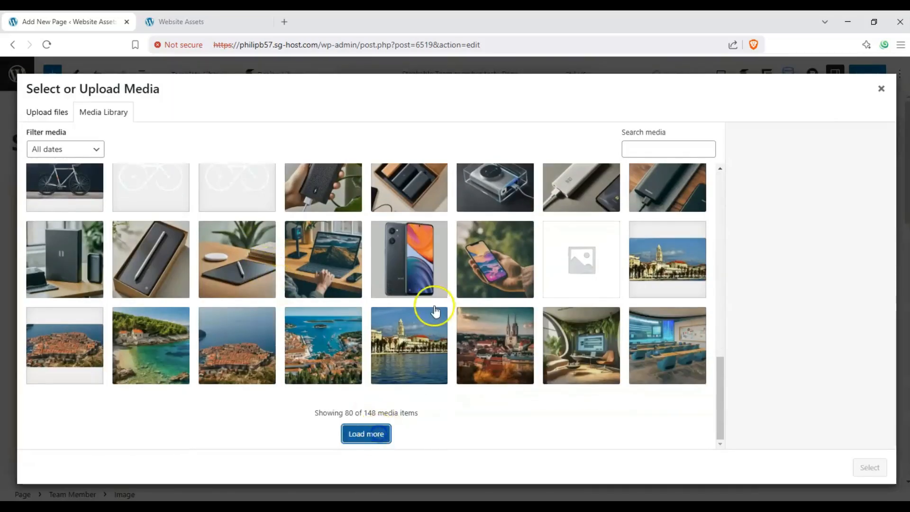
scroll(406, 301, "down", 3)
scroll(417, 308, "up", 2)
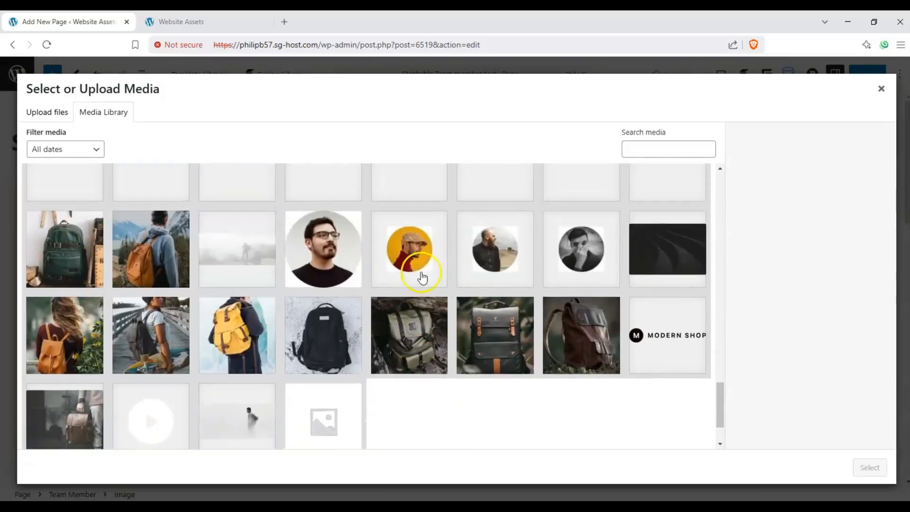
left_click(420, 273)
left_click(863, 460)
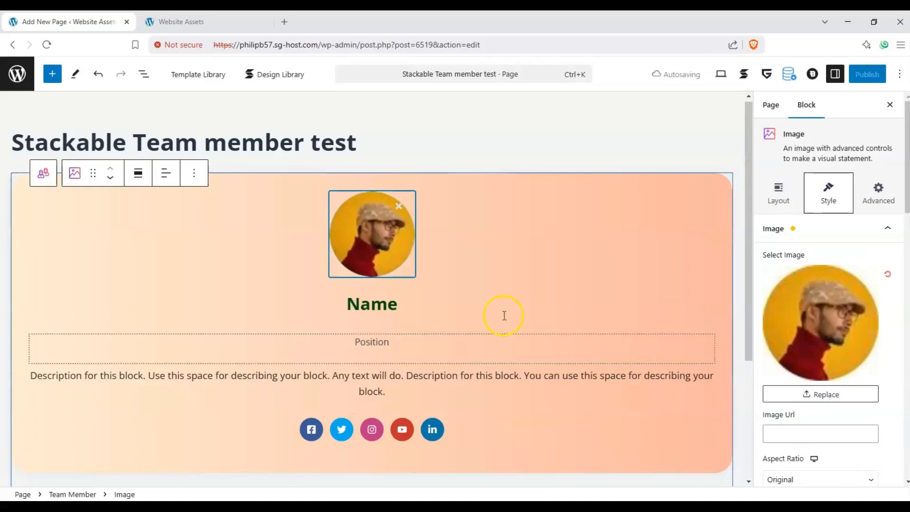
Step: Make the name heading an H2 and replace its placeholder text with the team member's name
left_click(359, 306)
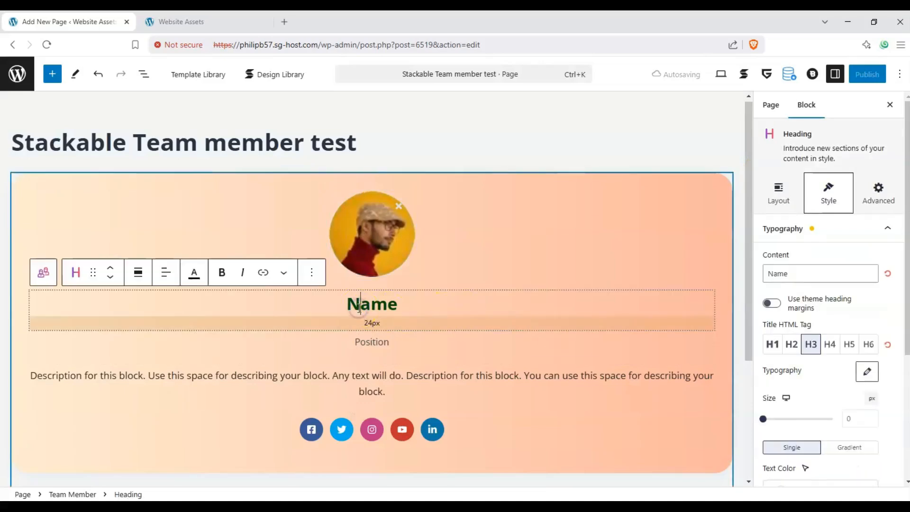
left_click(791, 344)
double_click(389, 312)
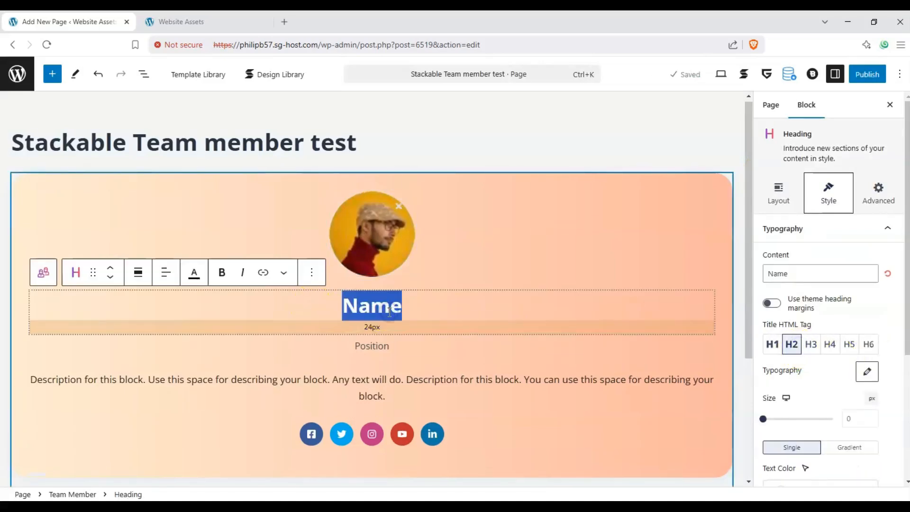
type("Web")
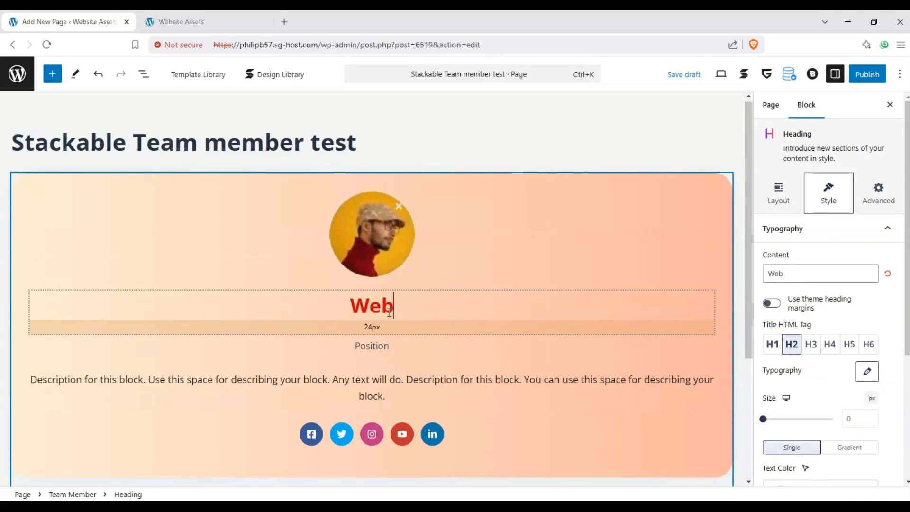
type("er Asset")
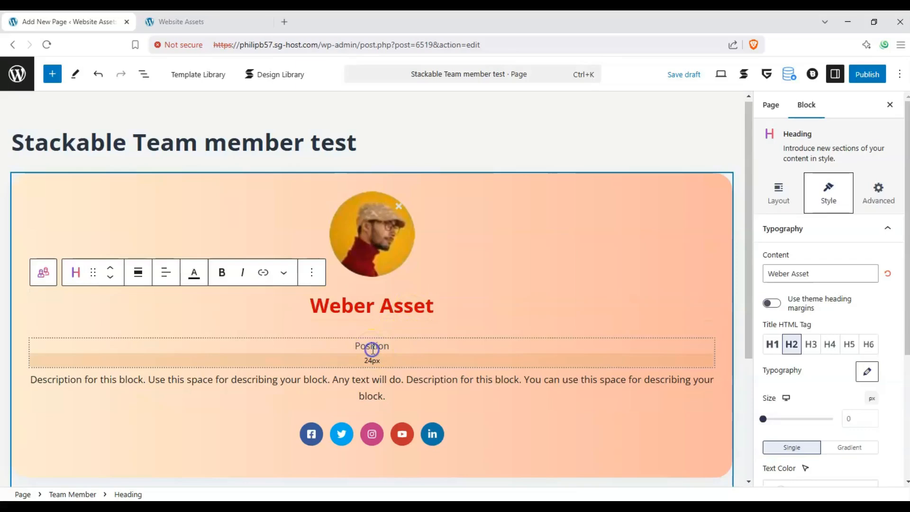
Step: Replace the position subtitle with "Website Developer" and enlarge its text size
double_click(372, 349)
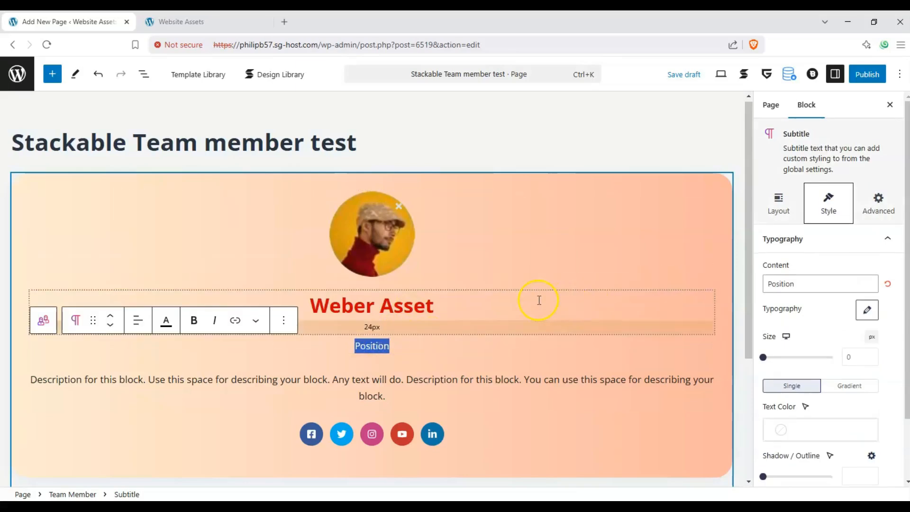
type("Webs")
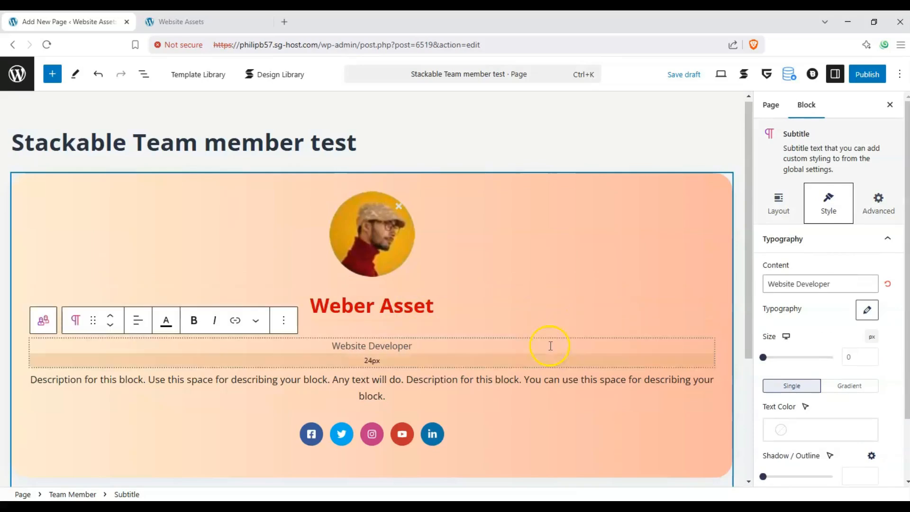
left_click_drag(777, 360, 774, 363)
Step: Replace the team member's description with the "Sed ut perspiciatis unde omnis iste natus" placeholder passage
left_click(363, 394)
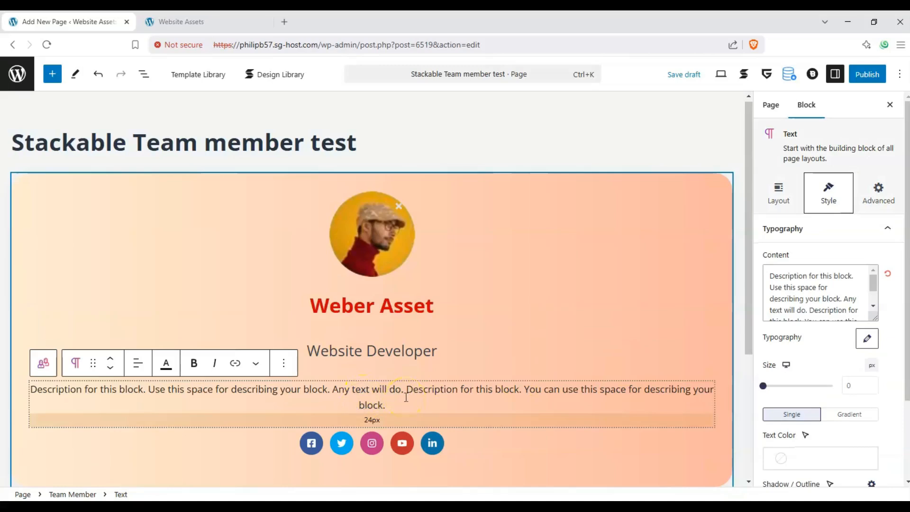
scroll(405, 397, "down", 2)
key("ctrl+a")
type("Sed ut perspiciatis unde omnis iste natus error sit voluptatem accusantium doloremque laudantium, totam rem aperiam, eaque ipsa quae ab illo inventore veritatis et quasi architecto beatae vitae dicta sunt explicabo. Nemo enim ipsam voluptatem quia voluptas sit aspernatur aut odit aut fugit, sed quia consequuntur magni dolores eos qui ratione voluptatem sequi nesciunt. Neque porro quisquam est, qui dolorem ipsum quia dolor sit amet, consectetur, adipisci velit, sed quia non numquam eius modi tempora incidunt ut labore et dolore magnam aliquam quaerat voluptatem. Ut enim ad minima veniam, quis nostrum exercitationem ullam corporis suscipit laboriosam, nisi ut aliquid ex ea commodi consequatur? Quis autem vel eum iure reprehenderit qui in ea voluptate velit esse quam nihil molestiae consequatur, vel illum qui dolorem eum fugiat quo voluptas nulla pariatur?")
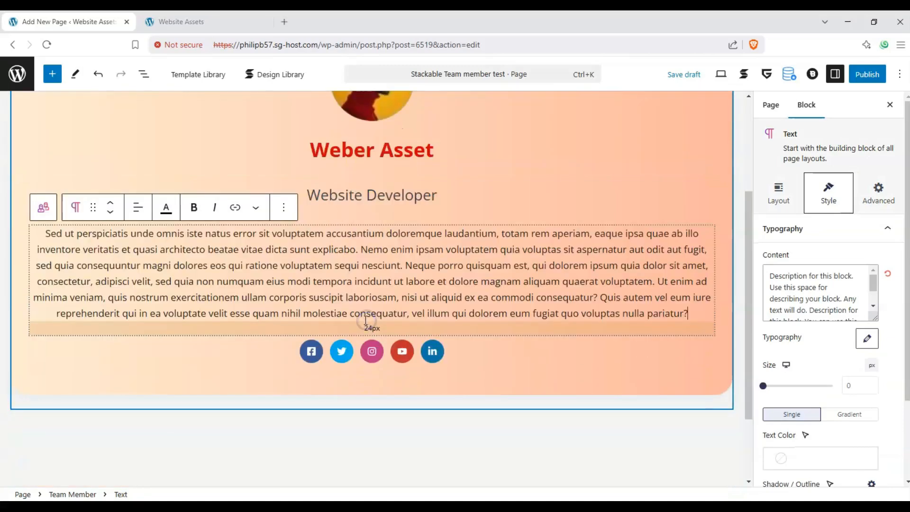
scroll(389, 291, "up", 1)
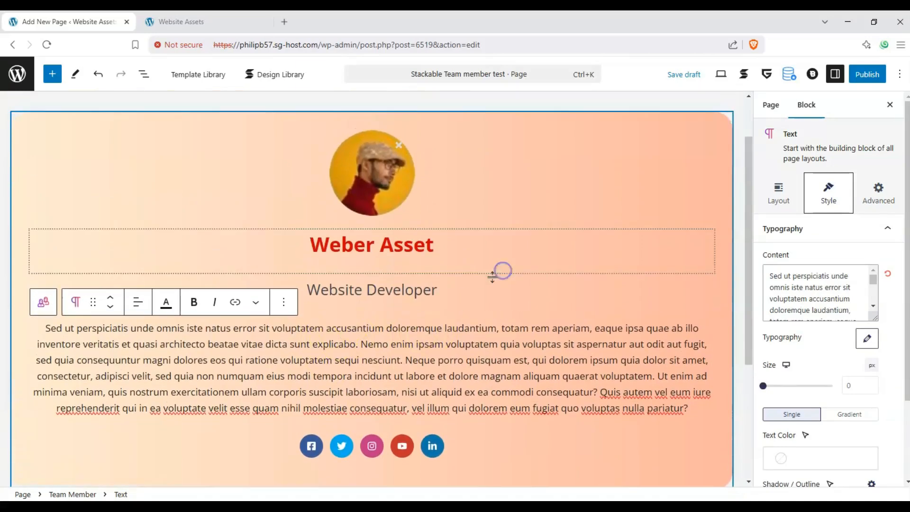
Step: Review the image, heading, subtitle and description inside the Team Member block by selecting each of them
left_click(493, 283)
left_click(500, 257)
left_click(499, 197)
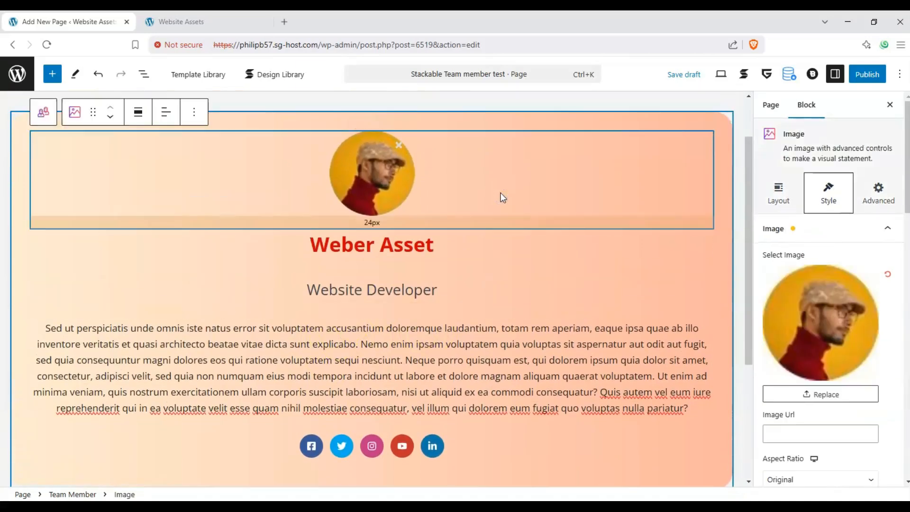
left_click(493, 233)
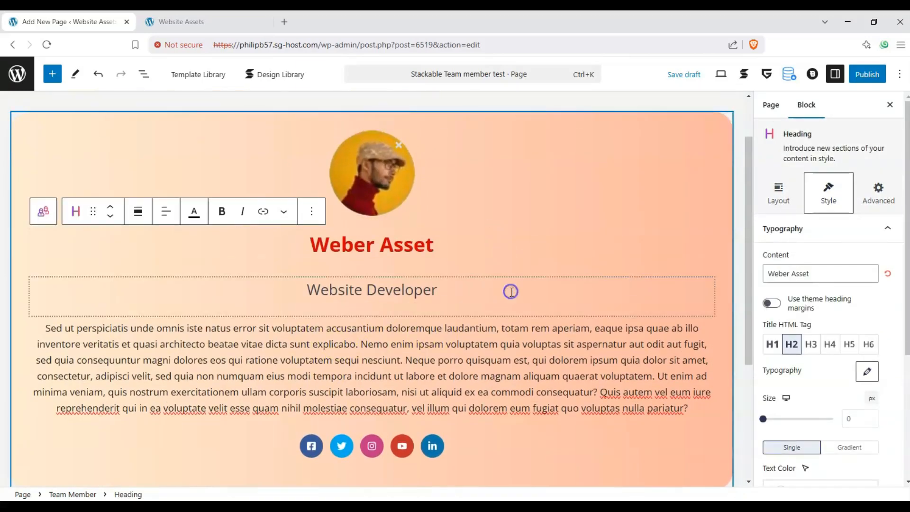
left_click(510, 291)
scroll(467, 334, "down", 1)
left_click(467, 334)
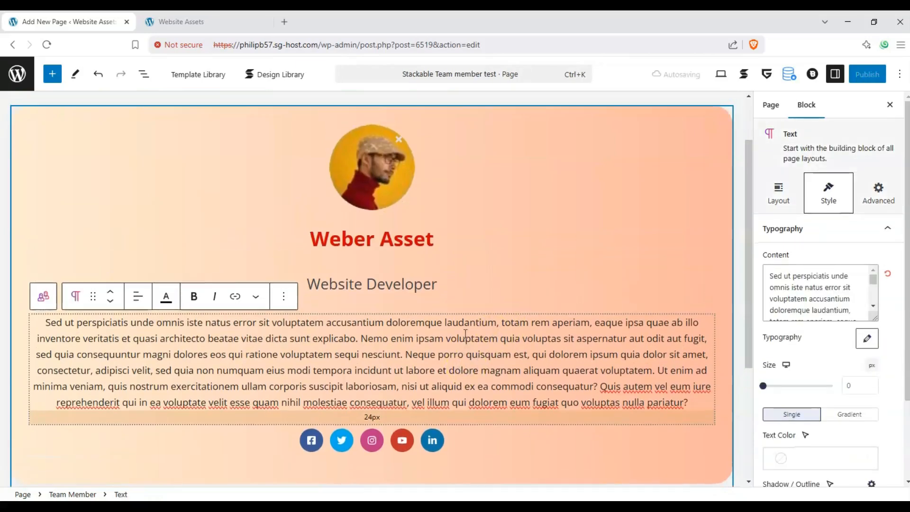
scroll(467, 334, "up", 1)
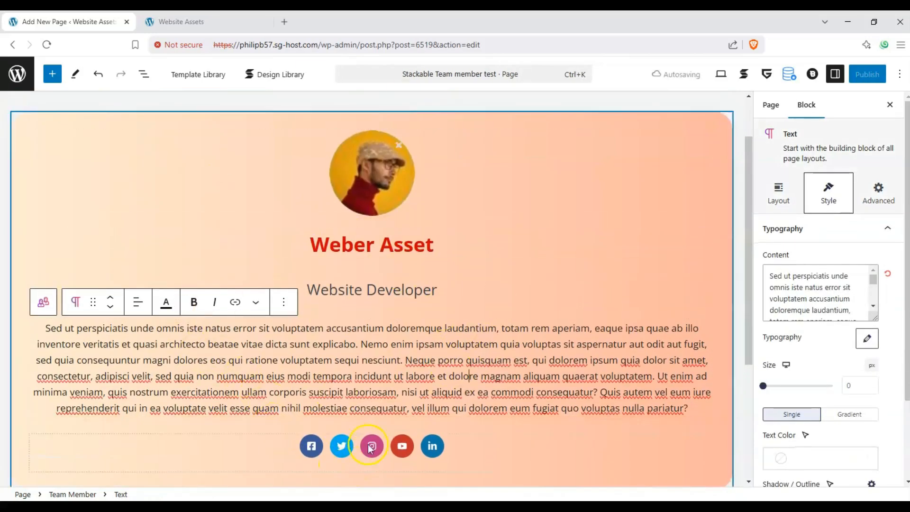
scroll(128, 212, "up", 2)
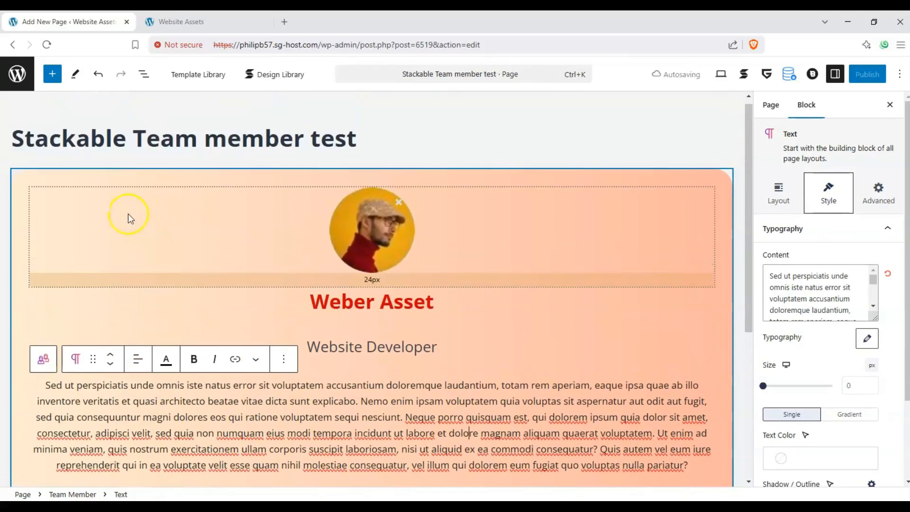
scroll(121, 216, "down", 2)
scroll(180, 227, "up", 2)
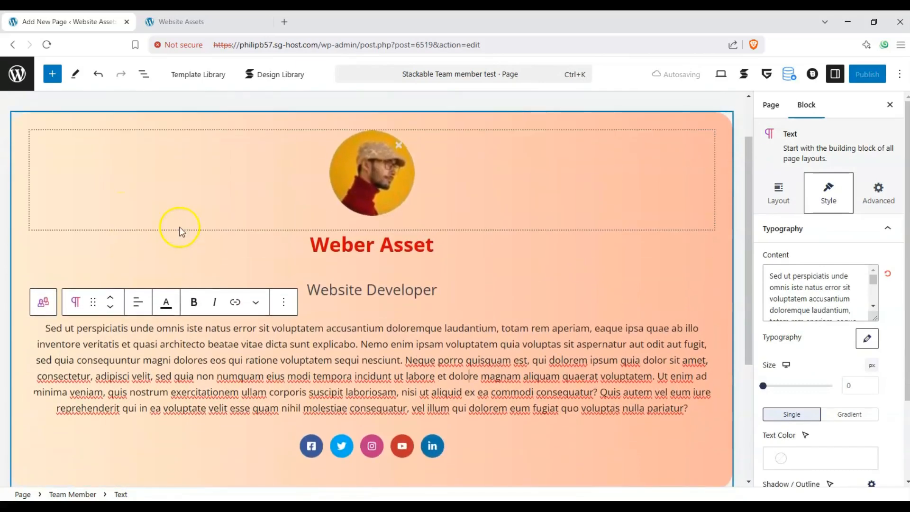
scroll(48, 180, "down", 2)
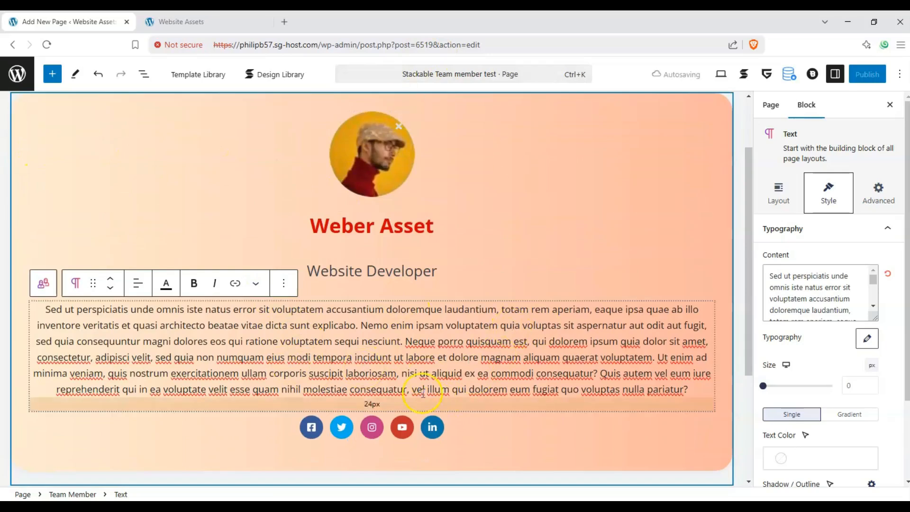
Step: Delete the Facebook and YouTube icon buttons from the team member's social button group
left_click(276, 436)
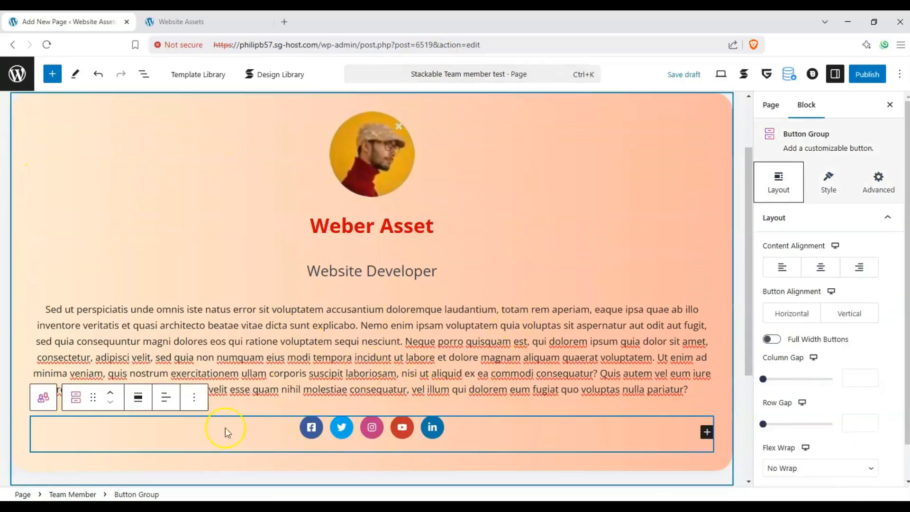
left_click(316, 431)
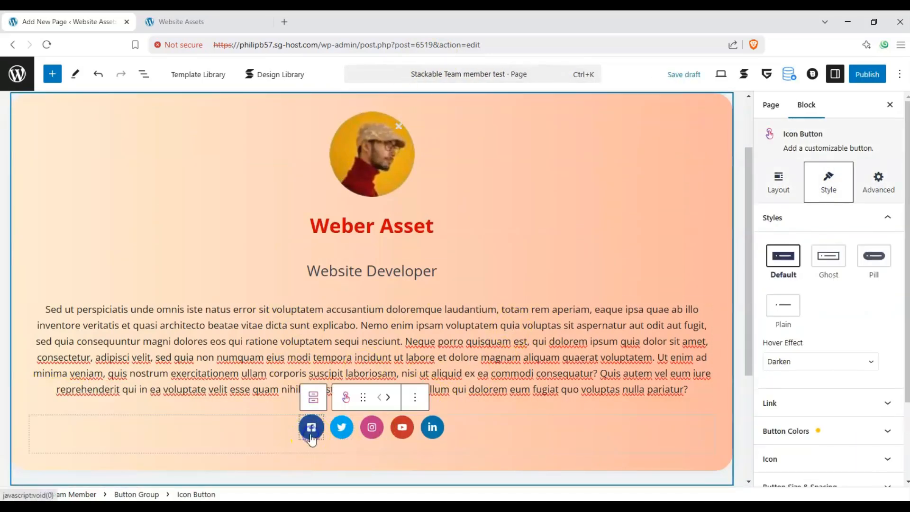
left_click(410, 404)
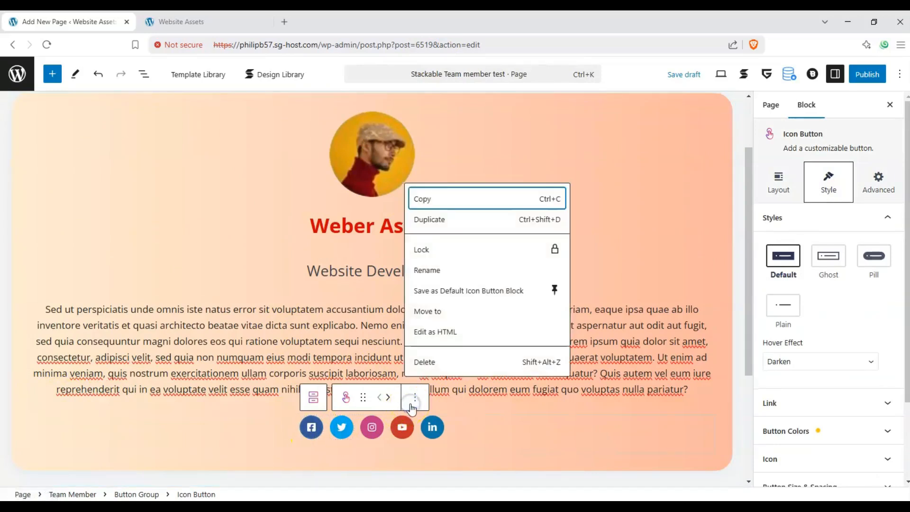
left_click(431, 362)
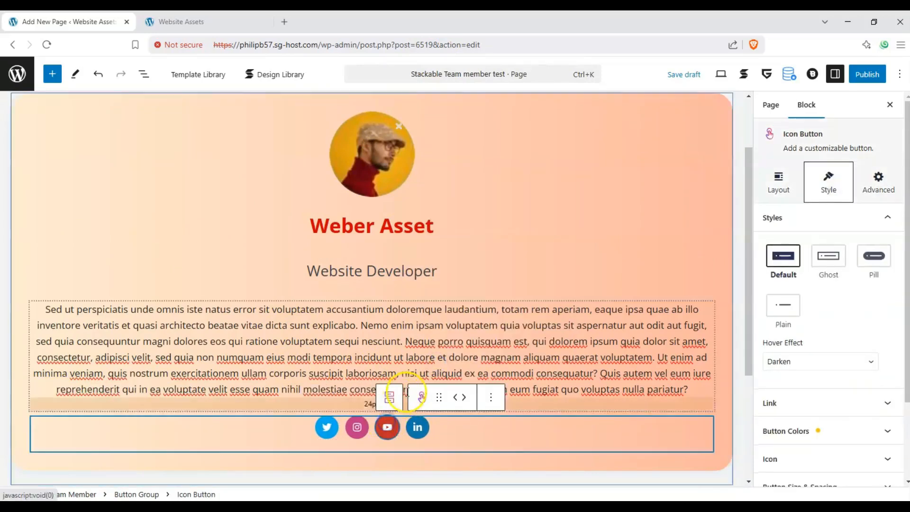
left_click(491, 397)
left_click(523, 364)
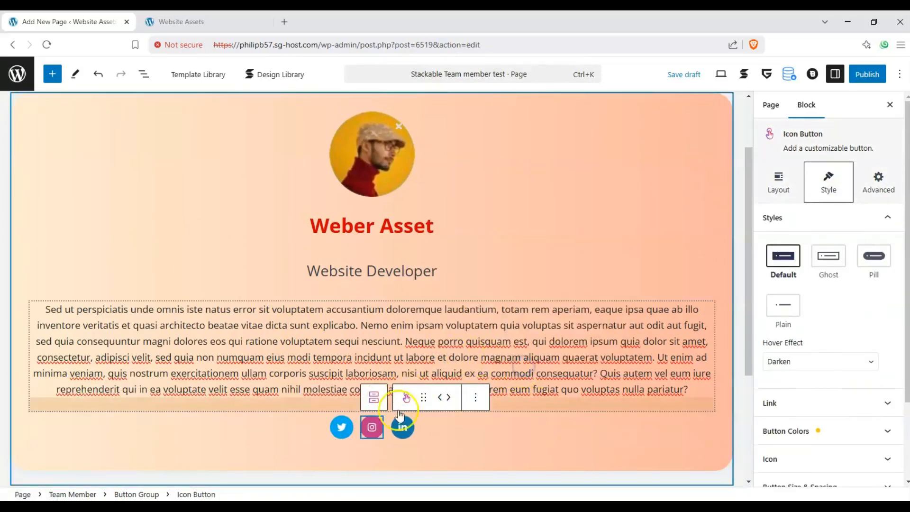
Step: Replace the Twitter bird icon on the first social button with the X logo, searching the icon library for "x"
left_click(341, 426)
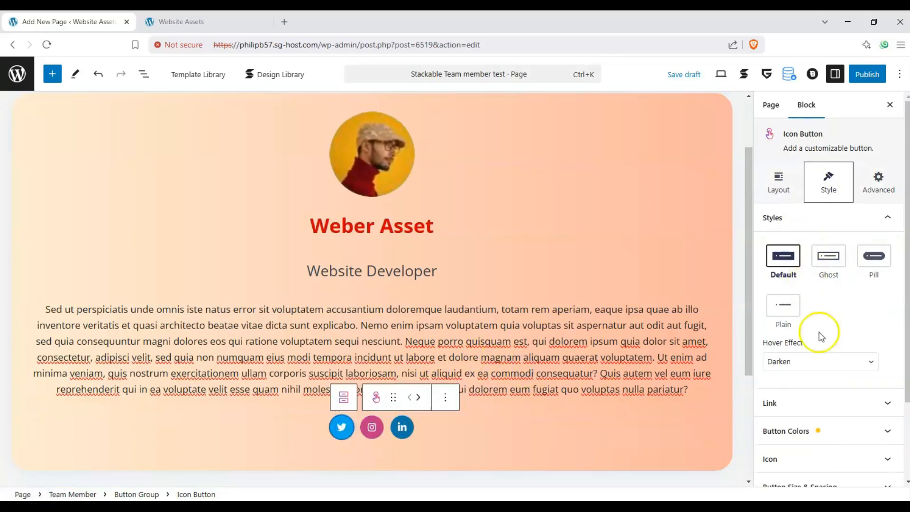
left_click(778, 183)
left_click(828, 182)
scroll(837, 351, "down", 2)
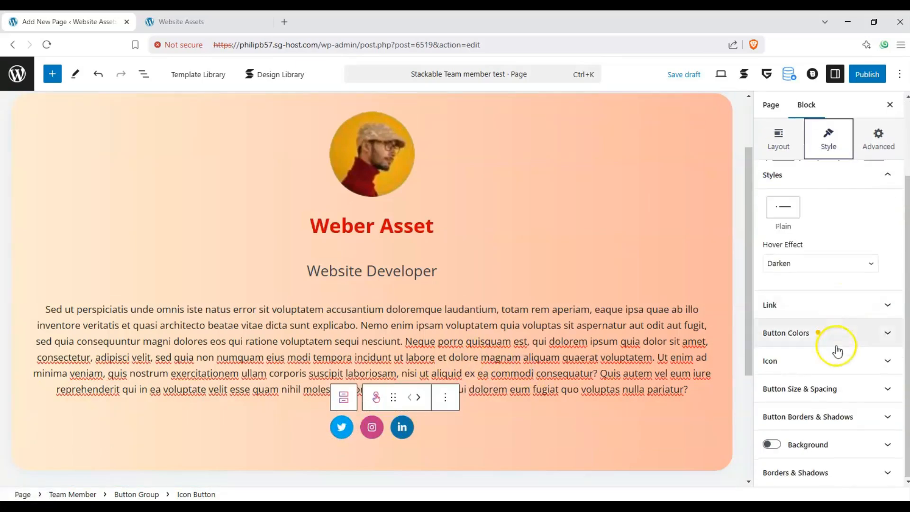
left_click(837, 356)
left_click(784, 262)
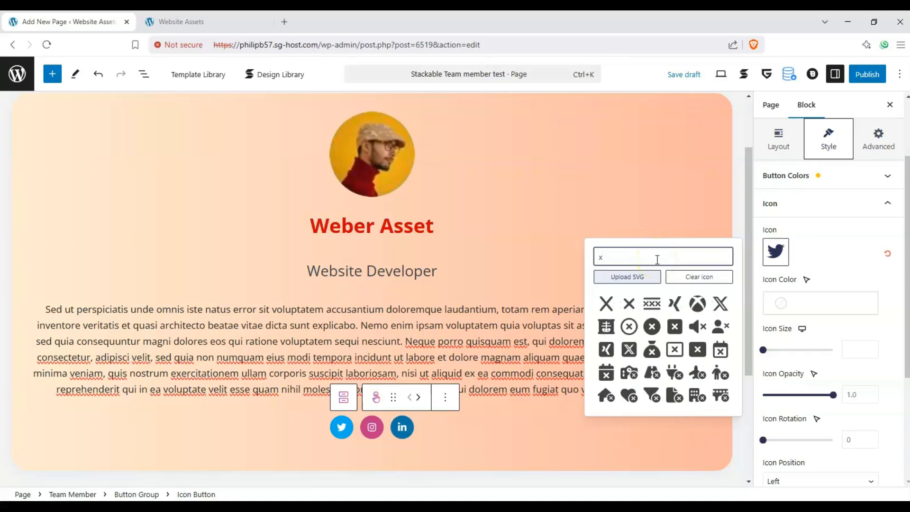
left_click(720, 304)
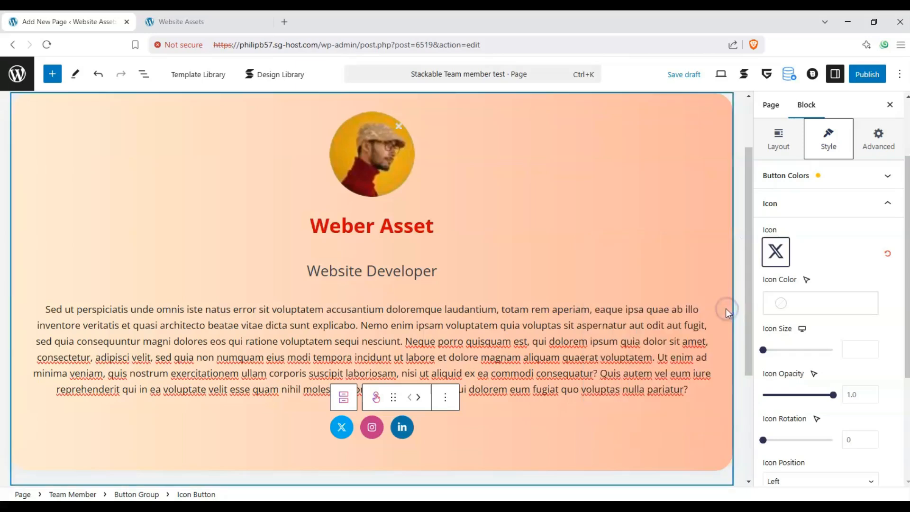
Step: Examine the X button's link and icon settings, and select the neighbouring social buttons and their button group
scroll(872, 260, "up", 3)
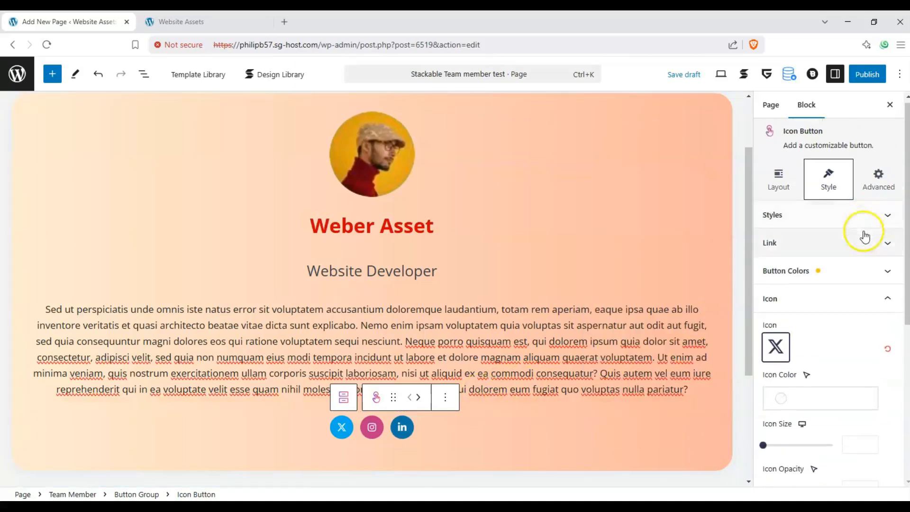
left_click(863, 233)
left_click(864, 233)
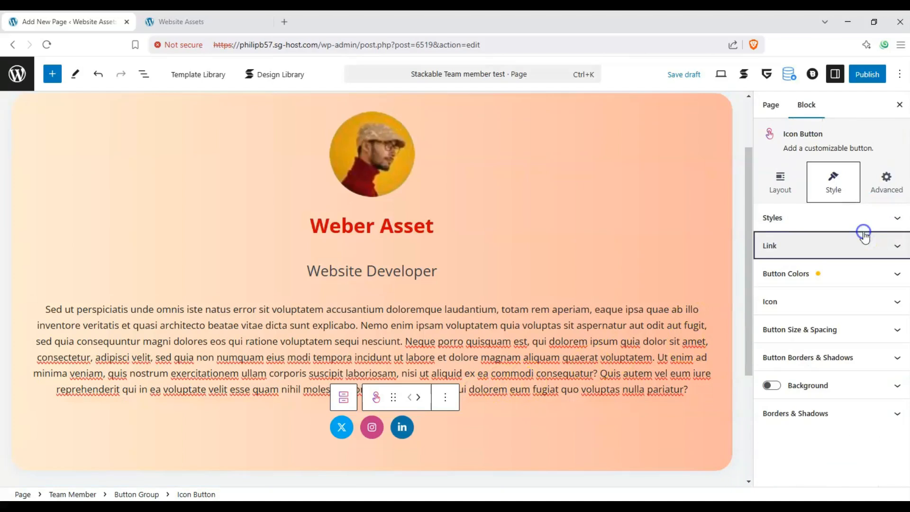
left_click(830, 302)
left_click(831, 301)
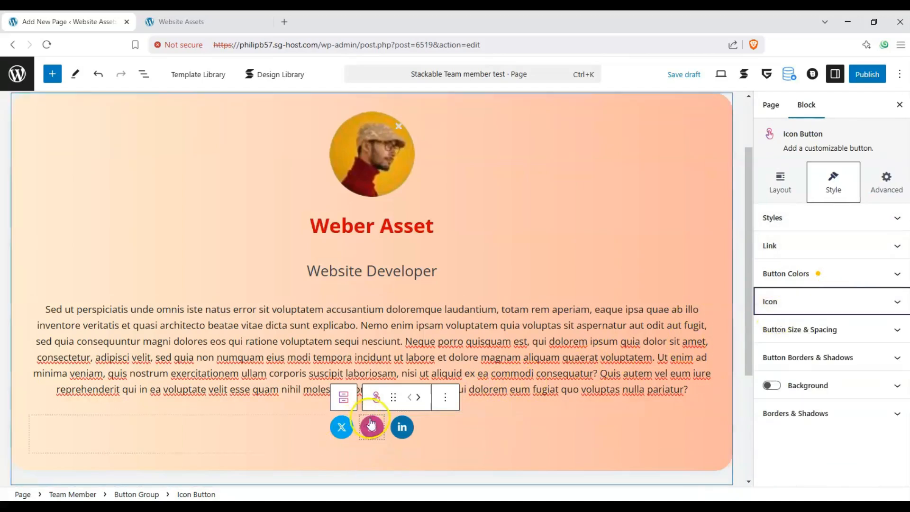
left_click(383, 427)
left_click(401, 432)
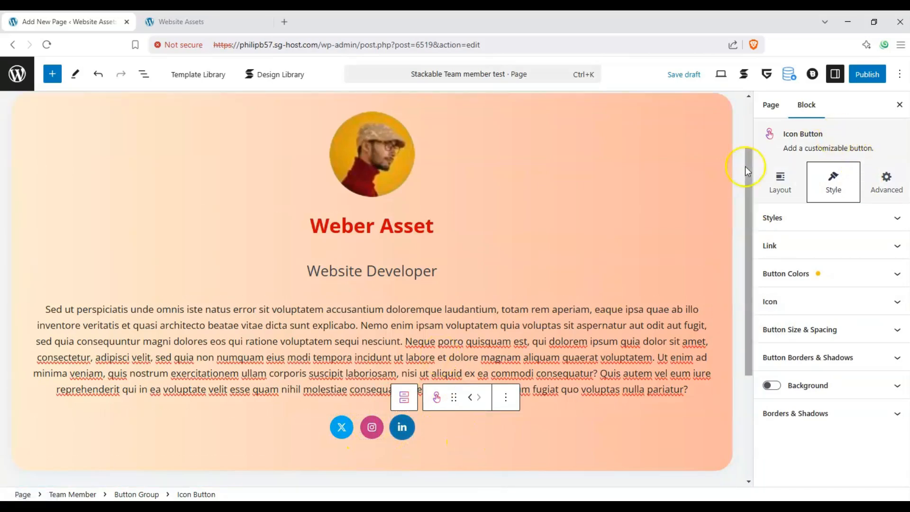
left_click(325, 424)
Step: Look over the complete Team Member block in the editor, from the page title down to the social buttons
scroll(509, 292, "up", 1)
scroll(132, 233, "down", 1)
scroll(138, 211, "up", 2)
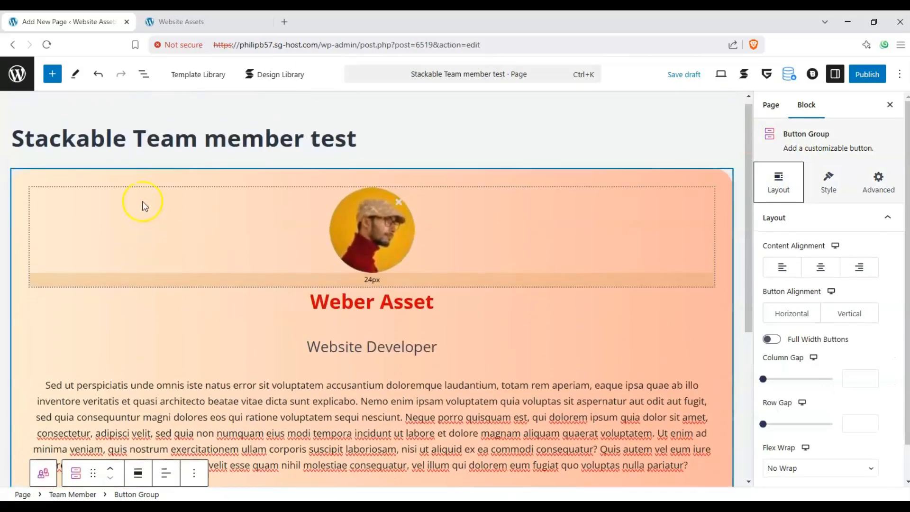
scroll(232, 127, "down", 1)
scroll(178, 241, "down", 1)
scroll(211, 259, "up", 2)
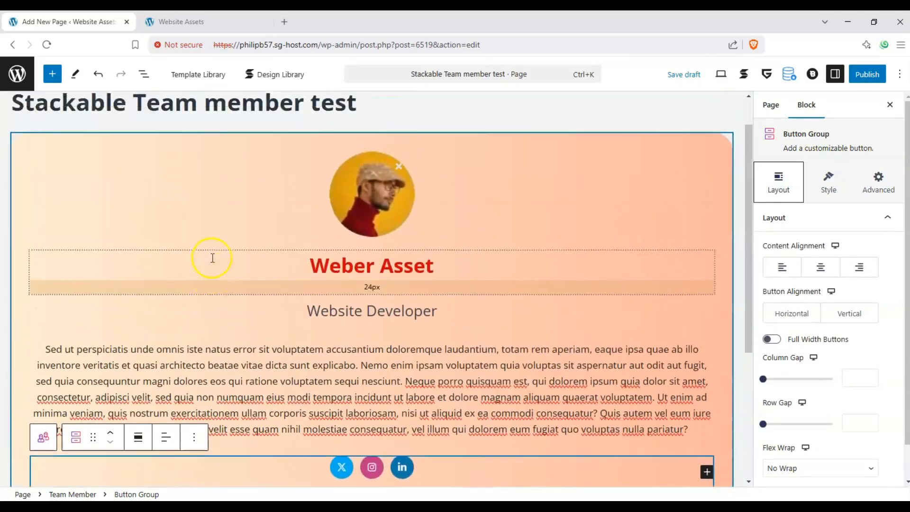
scroll(250, 207, "down", 2)
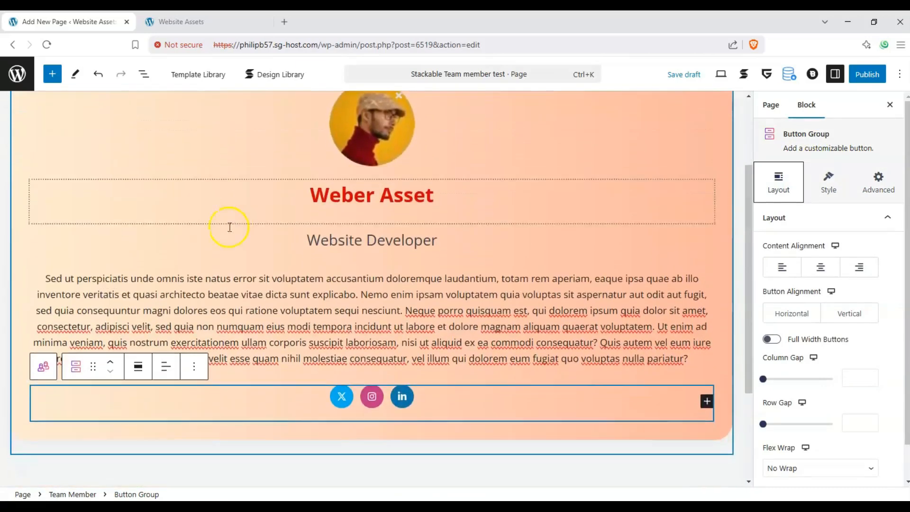
scroll(188, 257, "up", 1)
scroll(710, 152, "up", 1)
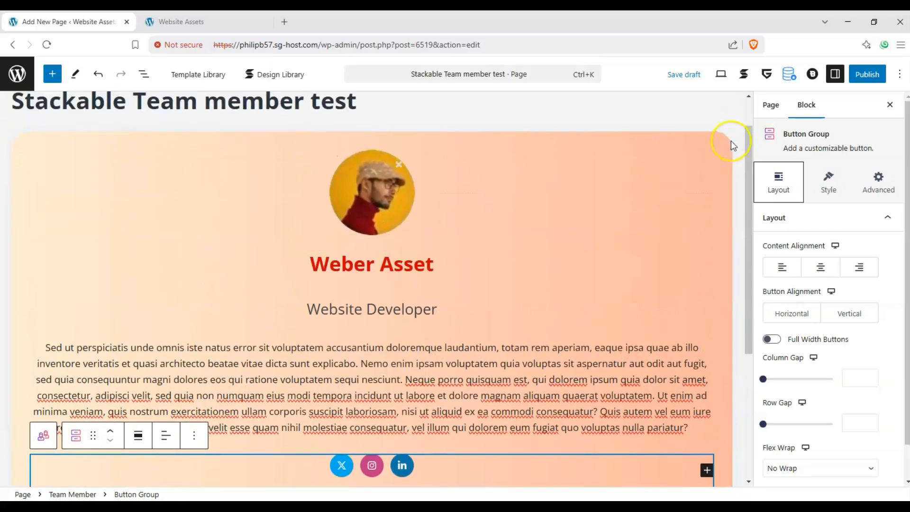
Step: Publish the "Stackable Team member test" page and open its live version
left_click(867, 74)
scroll(548, 147, "down", 2)
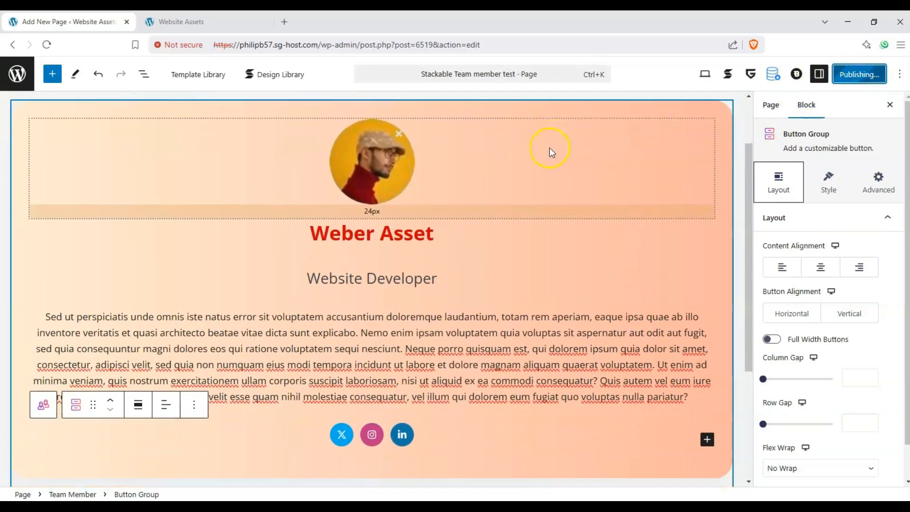
scroll(194, 180, "up", 3)
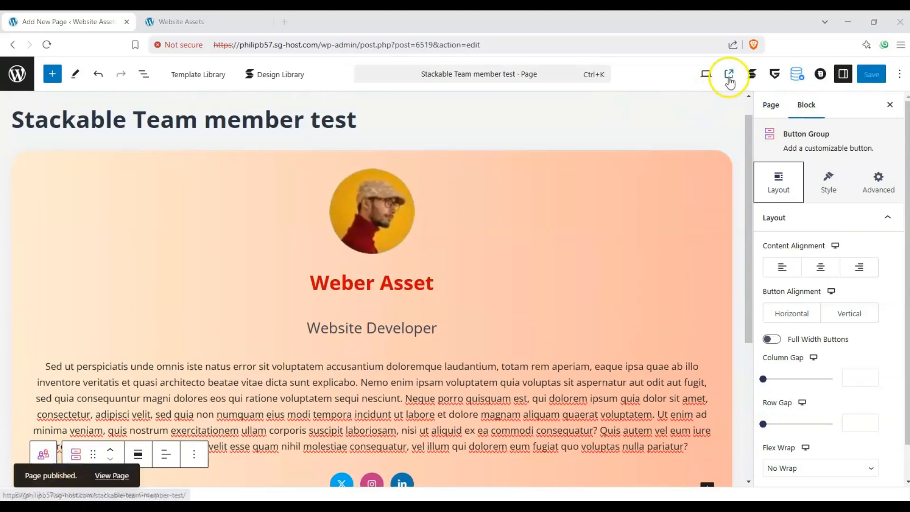
left_click(729, 76)
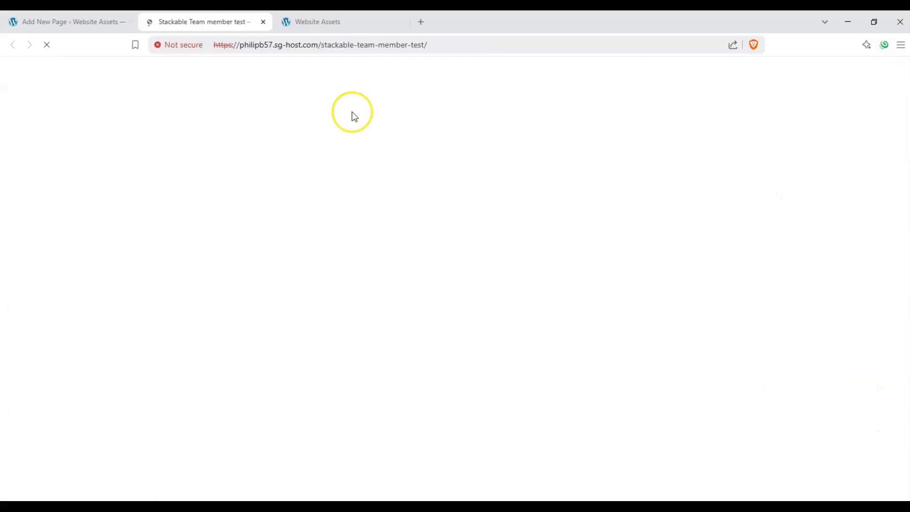
Step: Review the team member card on the live page, including its image, name, position, description and social icons
scroll(217, 116, "down", 3)
scroll(217, 120, "down", 3)
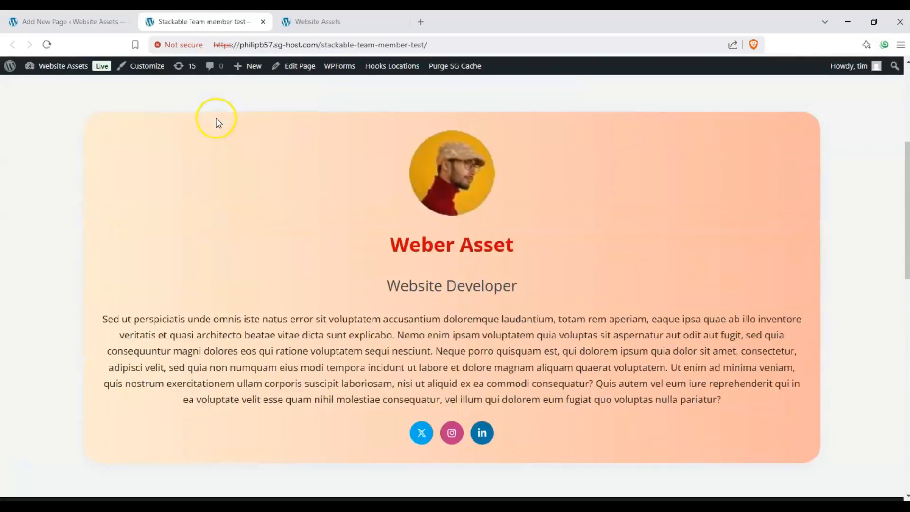
scroll(213, 122, "up", 3)
scroll(225, 137, "down", 2)
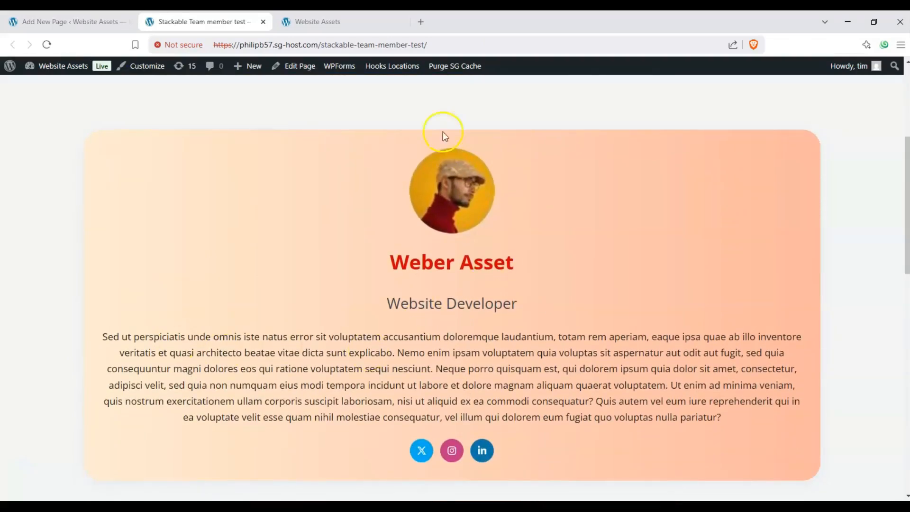
scroll(521, 246, "down", 1)
scroll(346, 285, "up", 2)
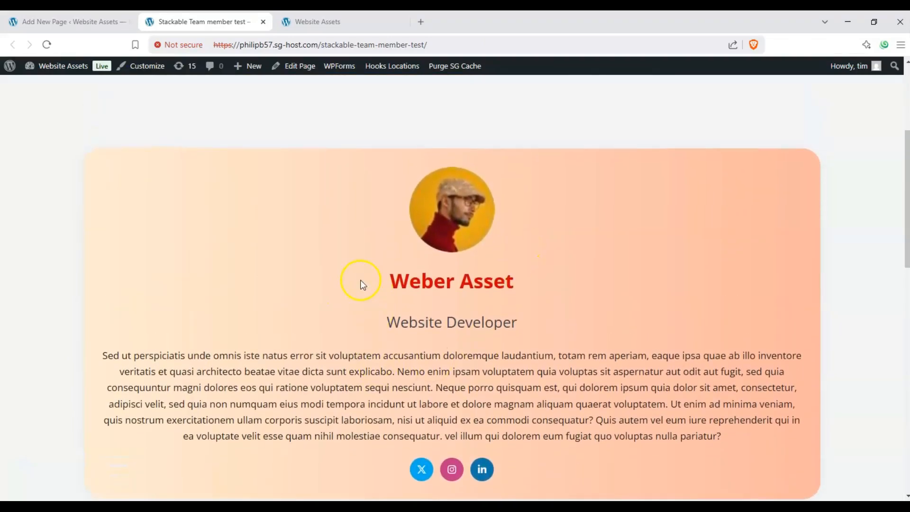
scroll(341, 199, "down", 1)
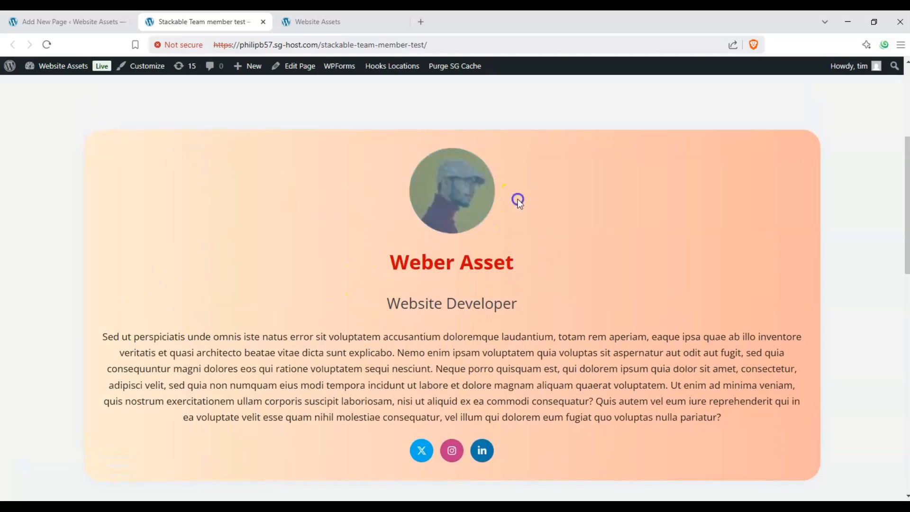
left_click_drag(386, 263, 552, 264)
left_click_drag(384, 304, 555, 290)
left_click_drag(163, 337, 455, 374)
left_click(575, 385)
scroll(575, 386, "down", 2)
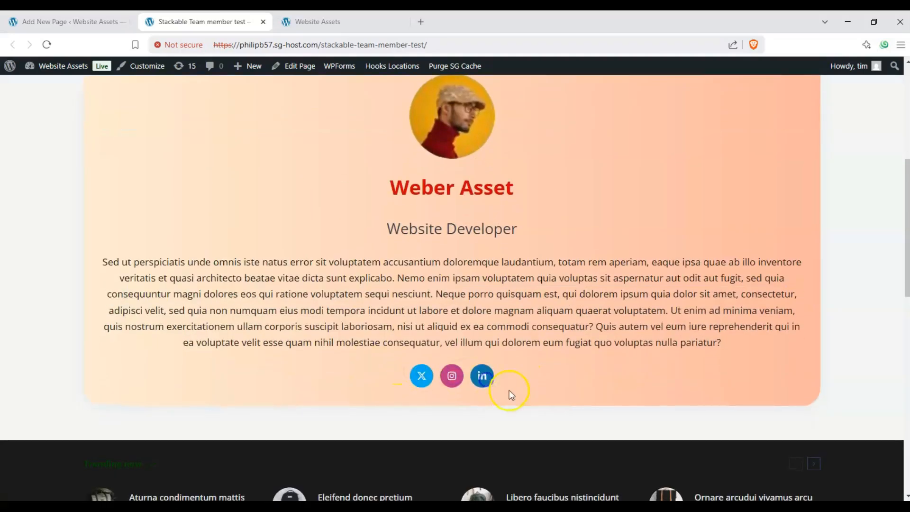
scroll(474, 426, "up", 2)
scroll(224, 325, "up", 2)
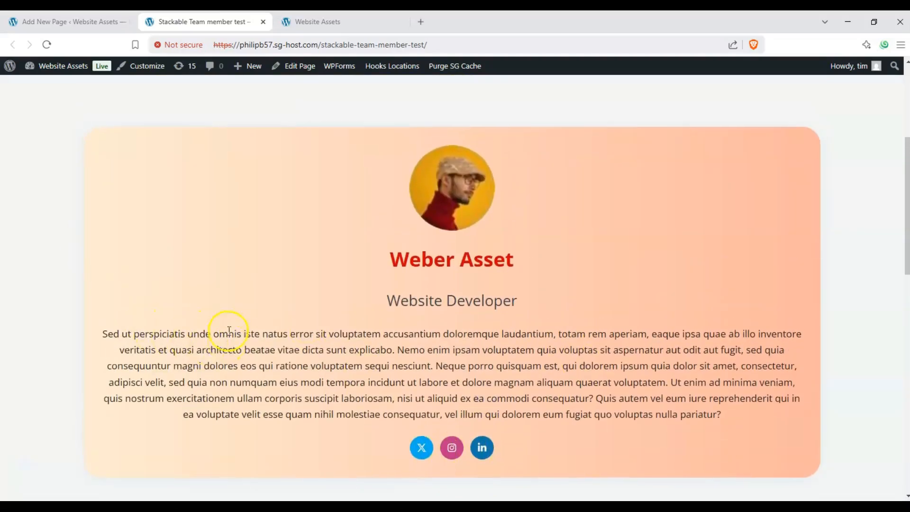
scroll(408, 282, "down", 2)
scroll(530, 363, "up", 1)
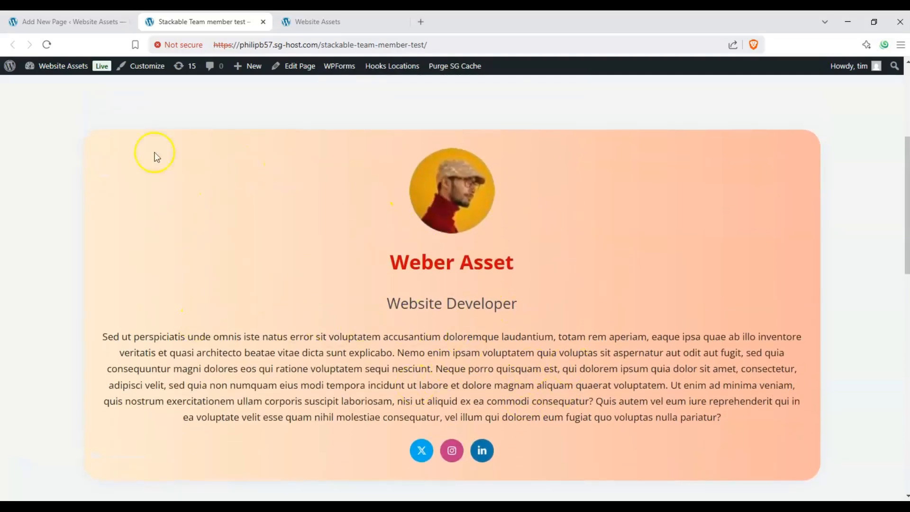
scroll(591, 259, "up", 3)
scroll(350, 240, "down", 4)
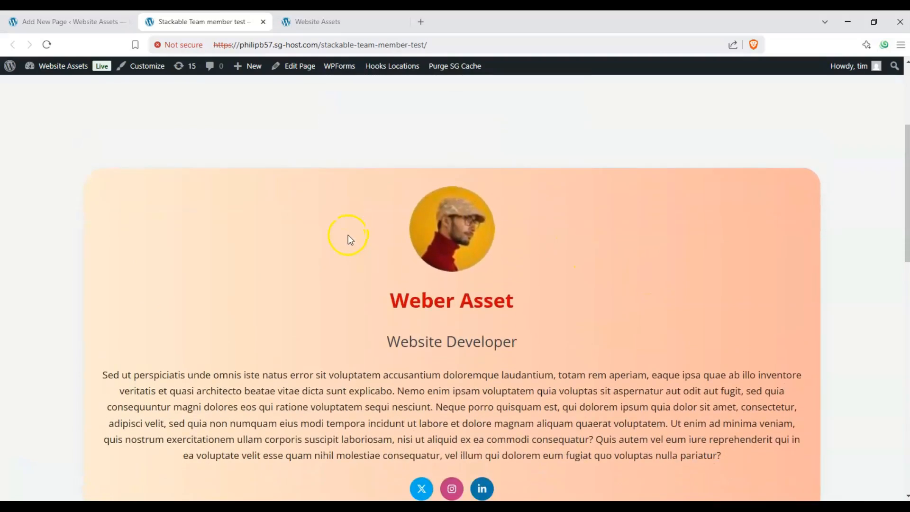
scroll(336, 238, "up", 1)
scroll(328, 244, "down", 1)
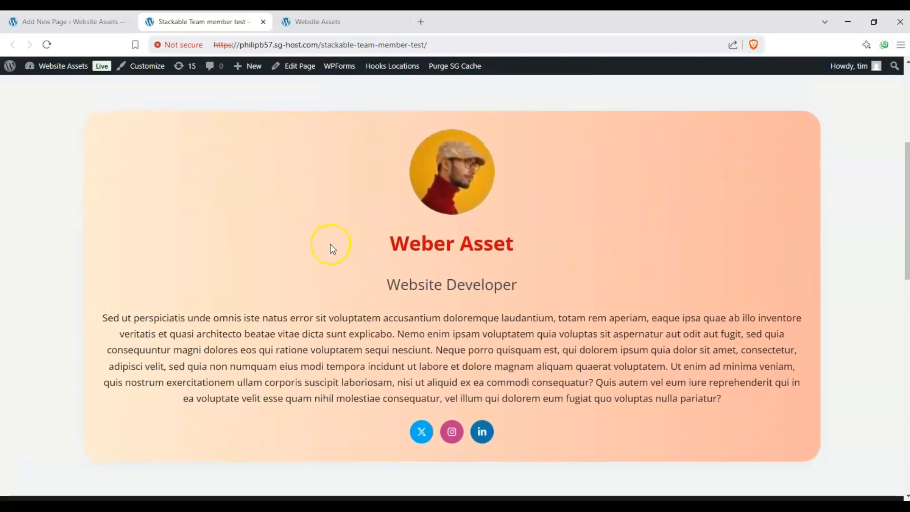
scroll(327, 247, "up", 1)
scroll(330, 247, "up", 1)
scroll(328, 248, "down", 1)
scroll(328, 248, "up", 1)
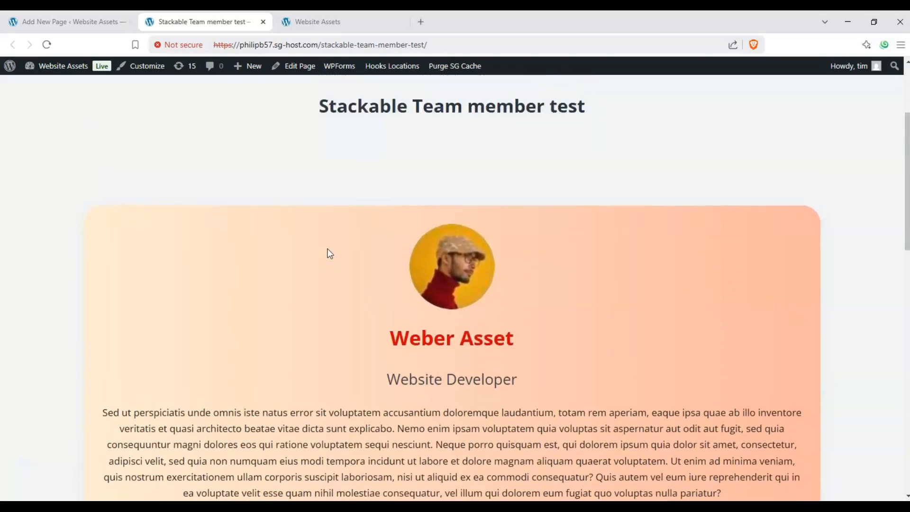
scroll(328, 250, "down", 1)
scroll(327, 252, "down", 1)
scroll(327, 251, "down", 1)
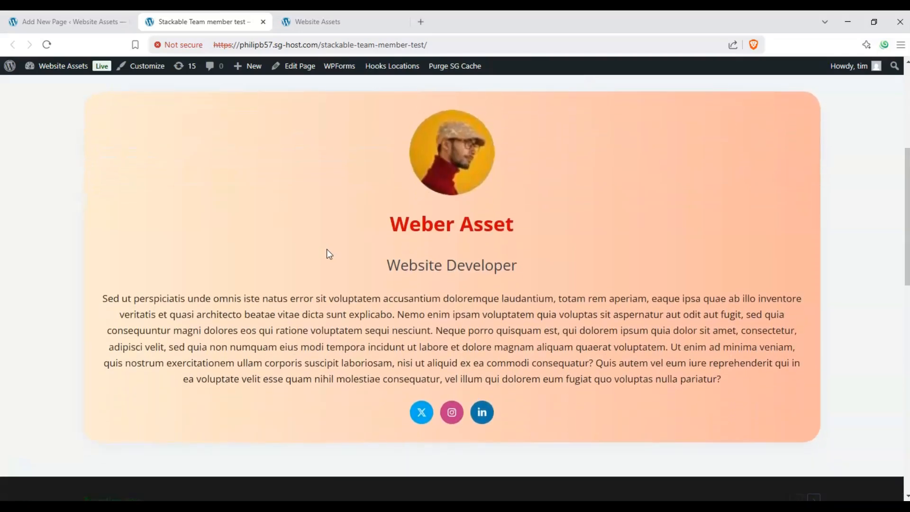
scroll(326, 254, "up", 1)
scroll(325, 251, "down", 1)
scroll(325, 251, "up", 1)
scroll(325, 252, "down", 1)
scroll(324, 253, "up", 1)
scroll(323, 258, "down", 1)
scroll(322, 258, "up", 1)
scroll(322, 259, "down", 1)
scroll(322, 258, "up", 1)
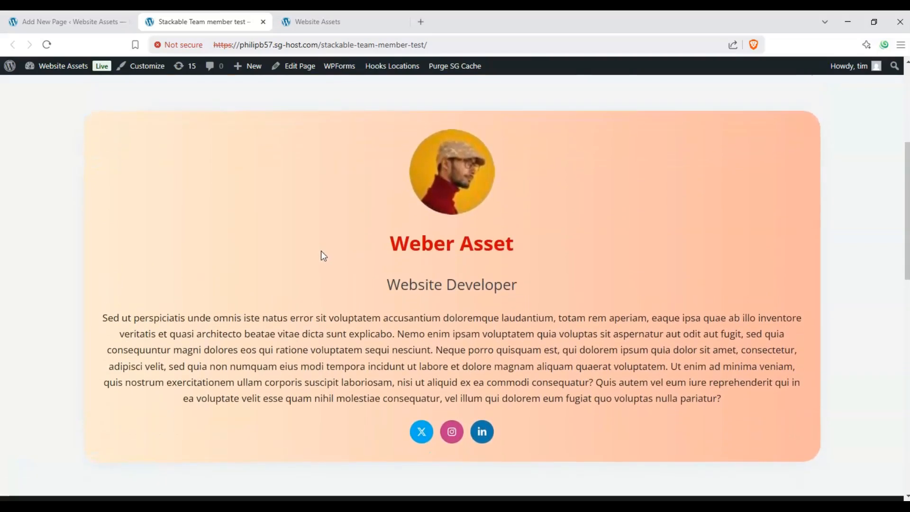